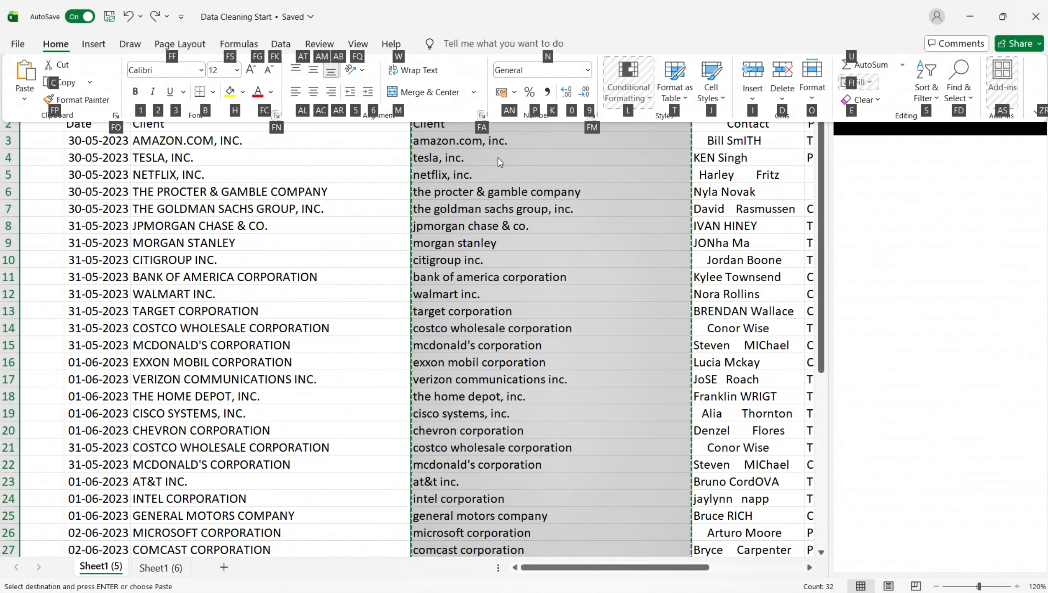
Step: Paste the copied lowercase Client column over itself as values only and delete the original uppercase Client column C
key(v)
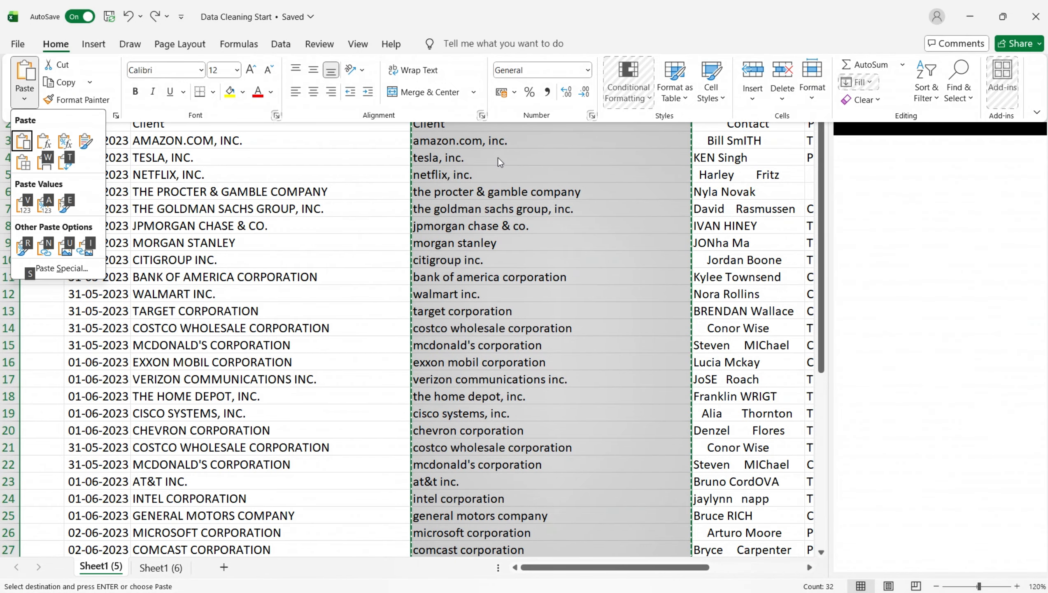
key(v)
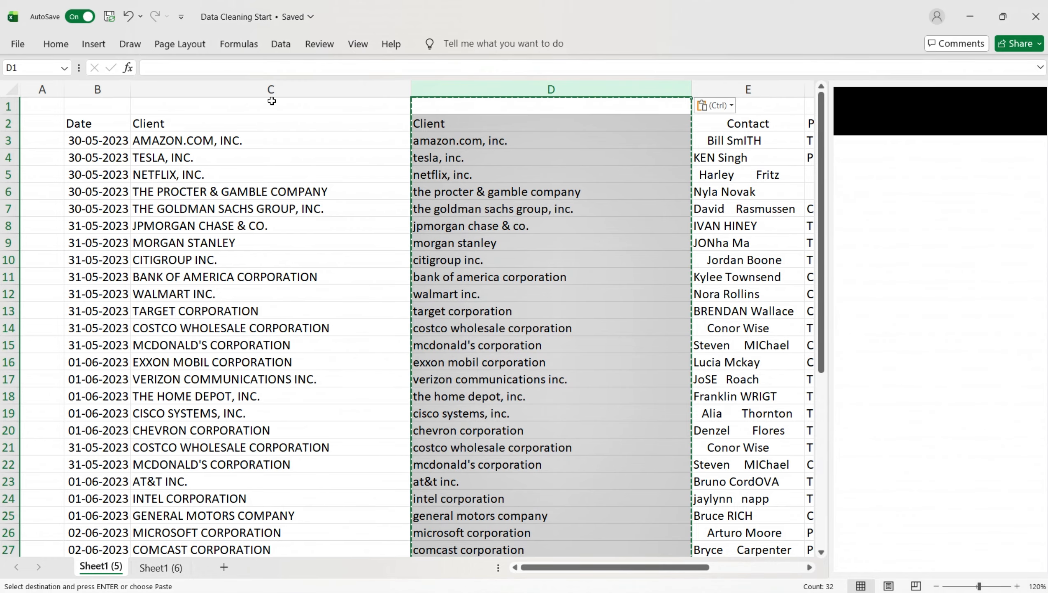
click(307, 91)
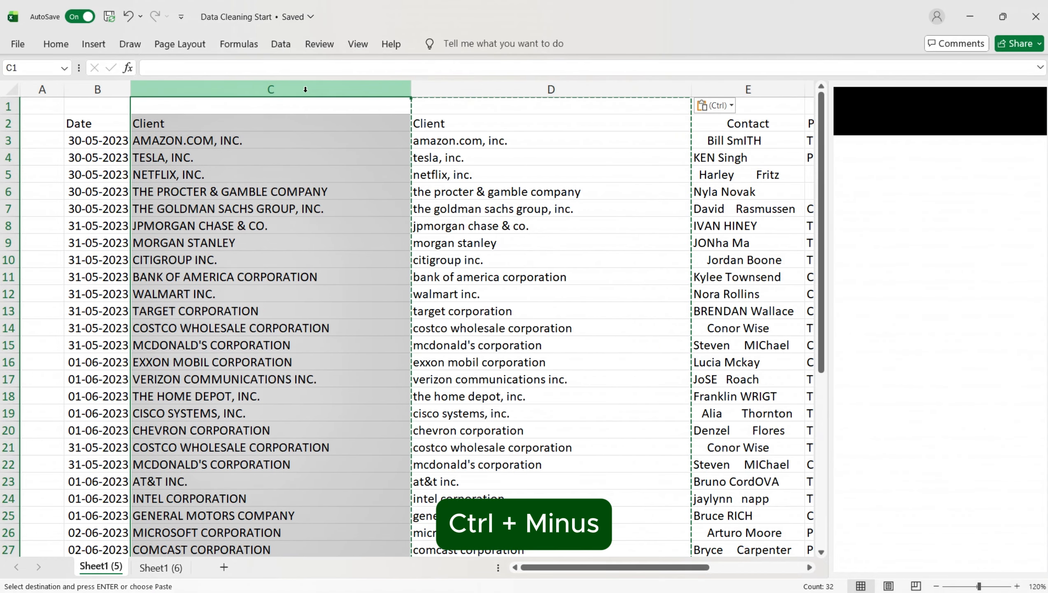
key(ctrl+minus)
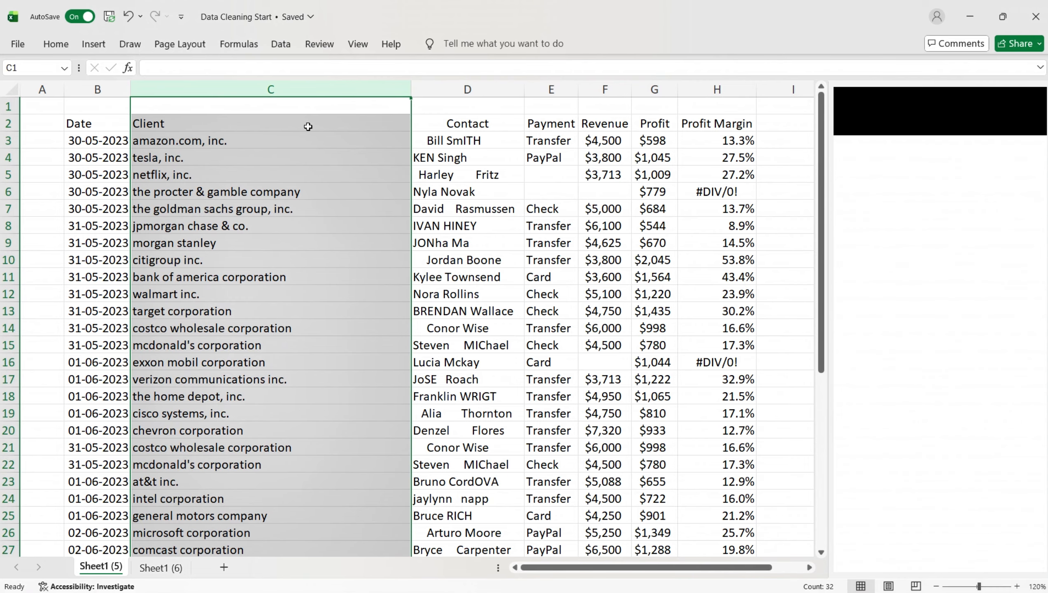
click(321, 155)
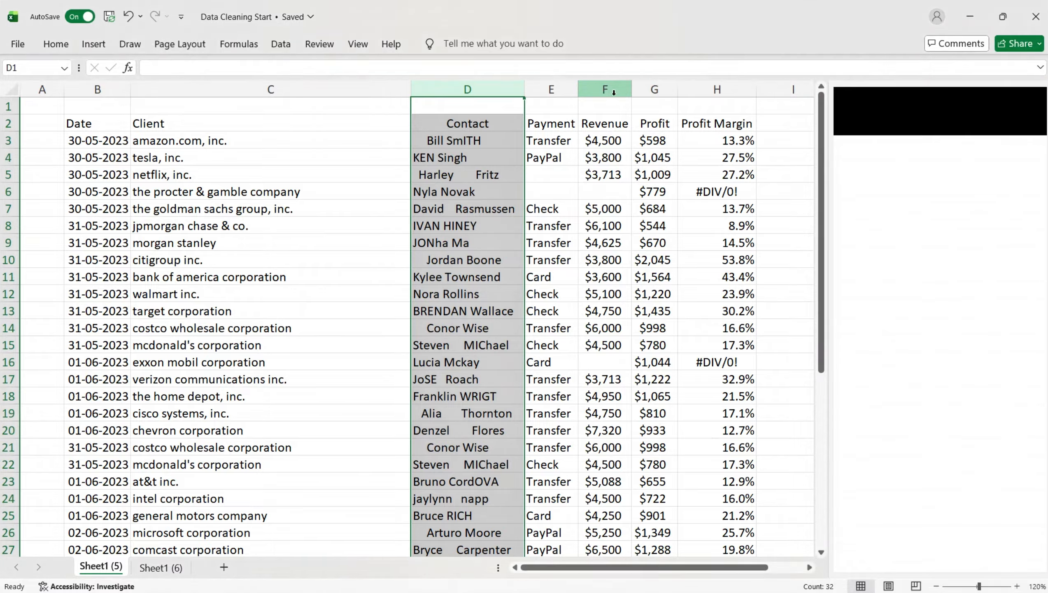
Step: Insert a blank column between the Contact and Payment columns
click(614, 92)
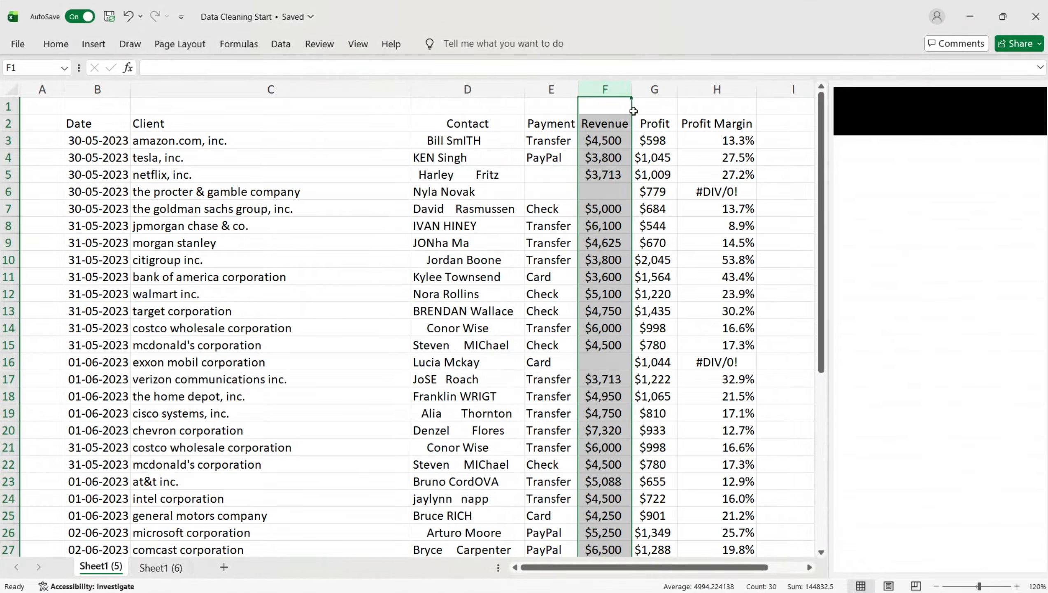
click(564, 93)
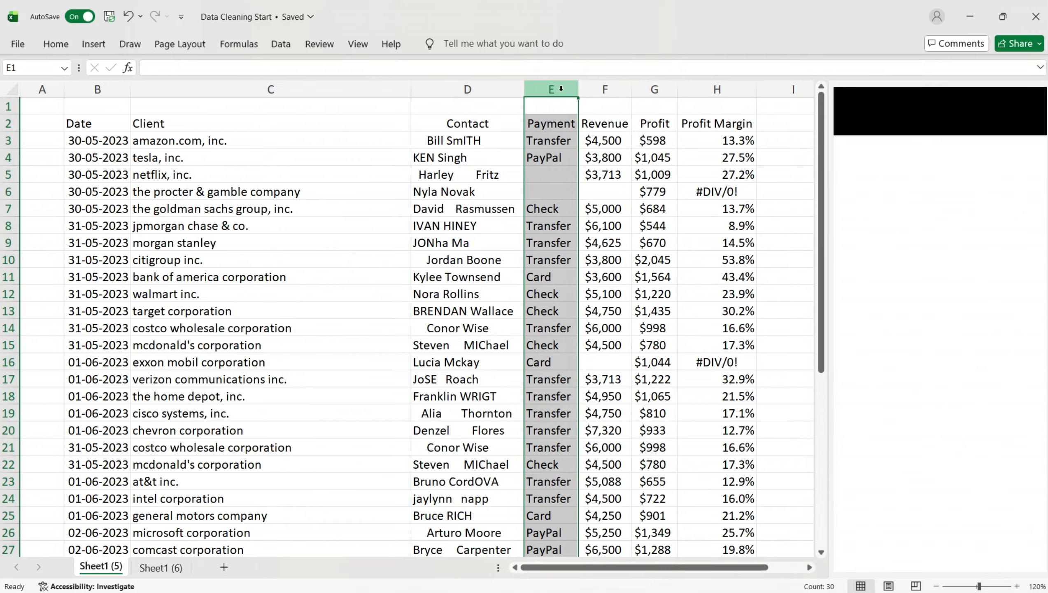
click(595, 90)
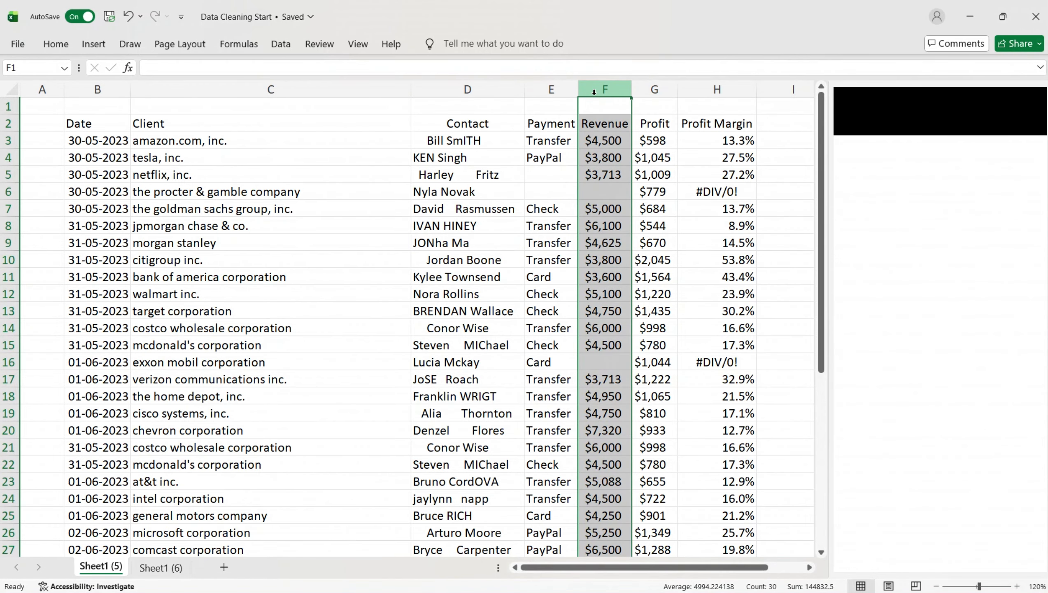
click(561, 92)
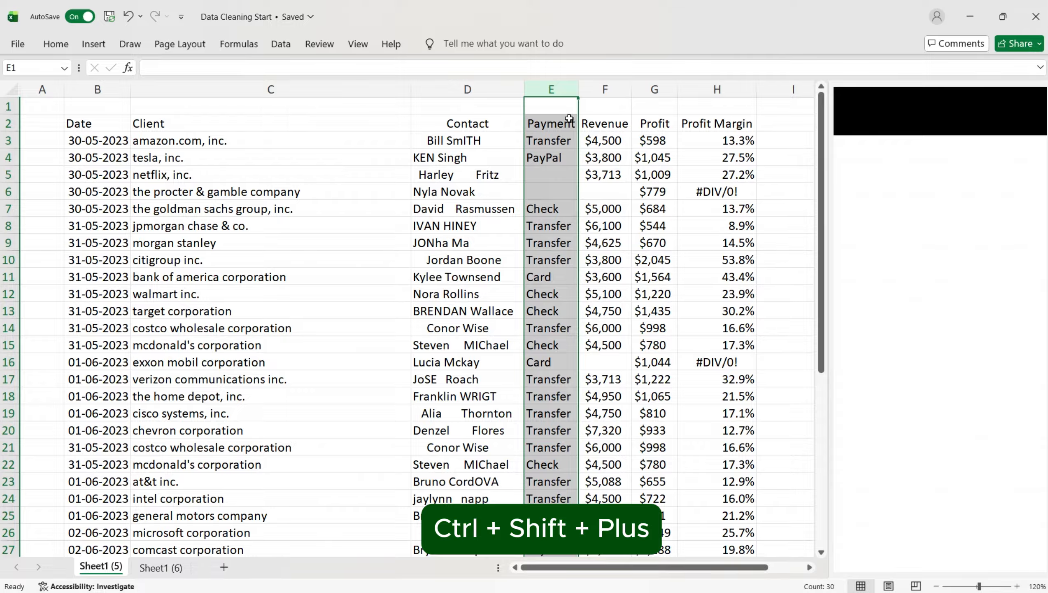
key(ctrl+shift+plus)
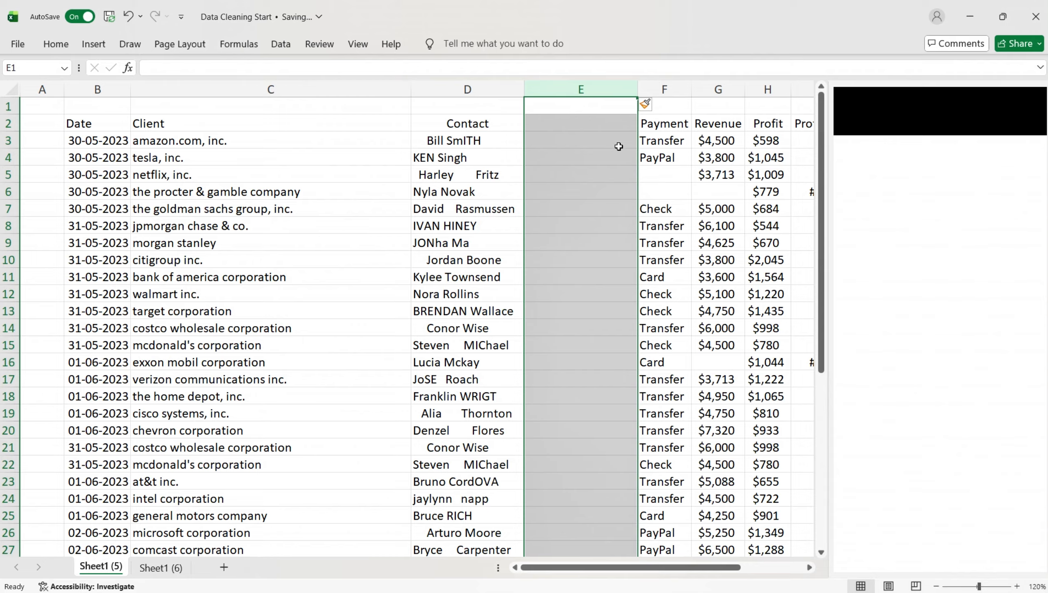
Step: Enter the header Contact in cell E2 of the new column
click(555, 123)
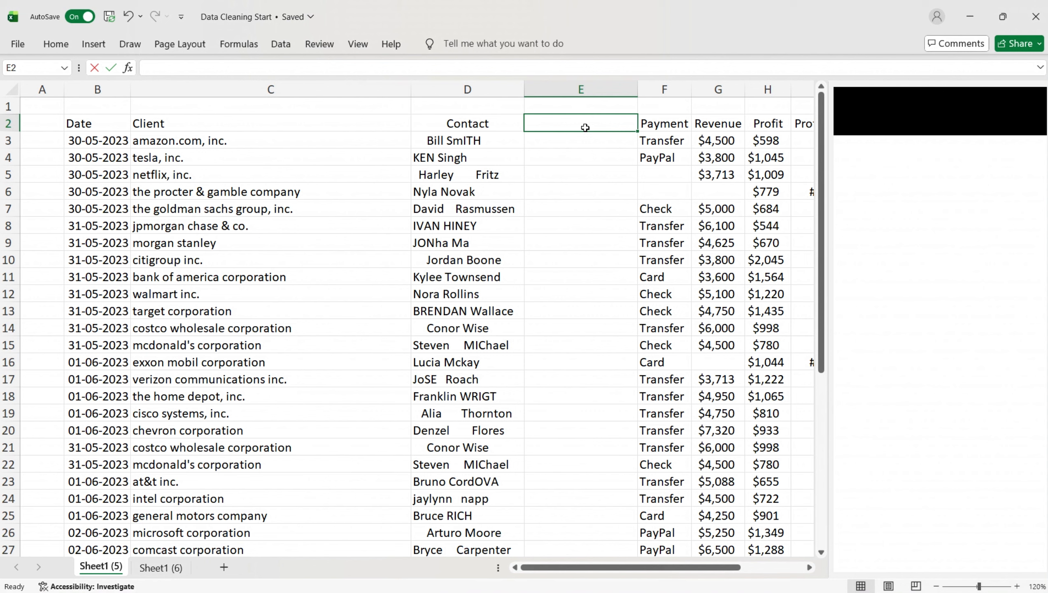
text(Contact)
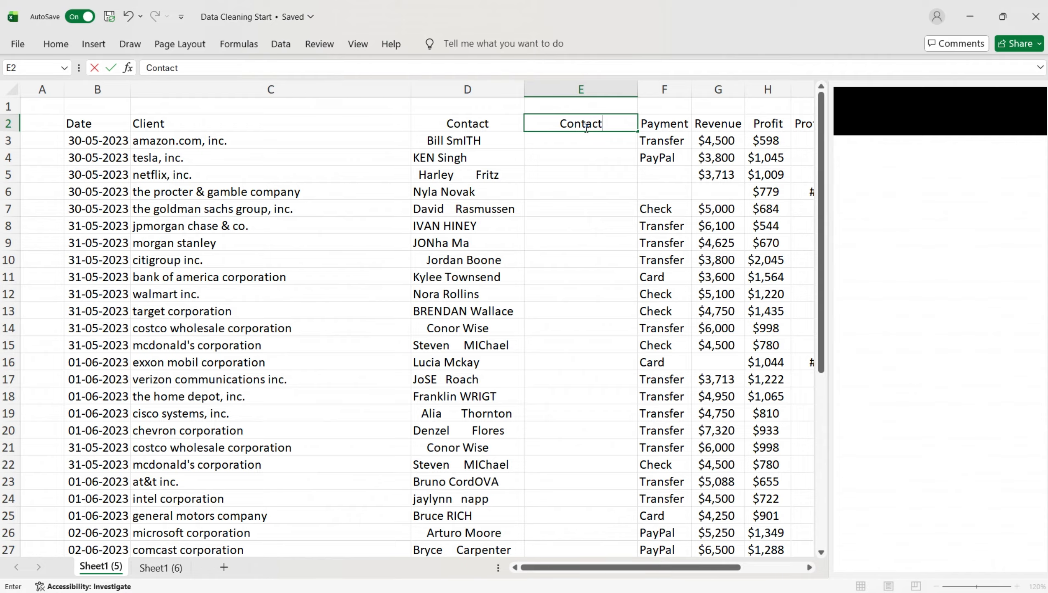
click(561, 143)
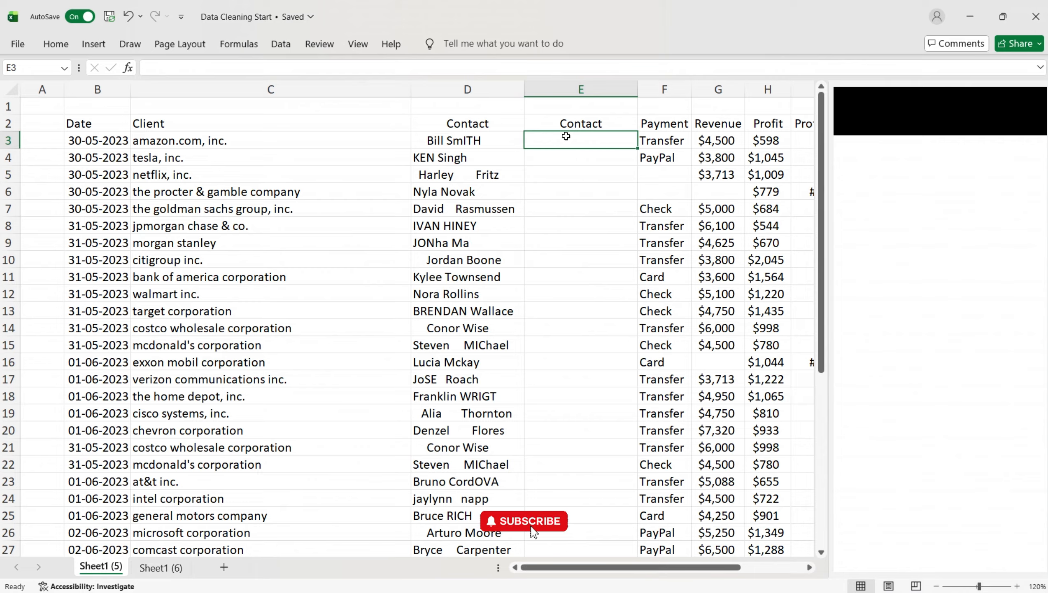
double_click(559, 142)
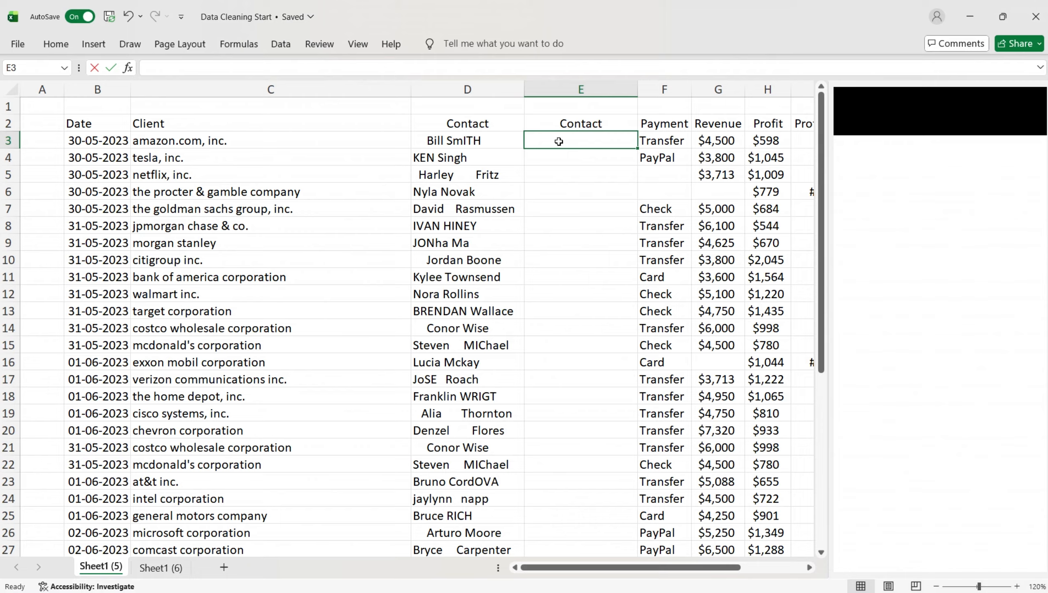
text(=)
key(BackSpace)
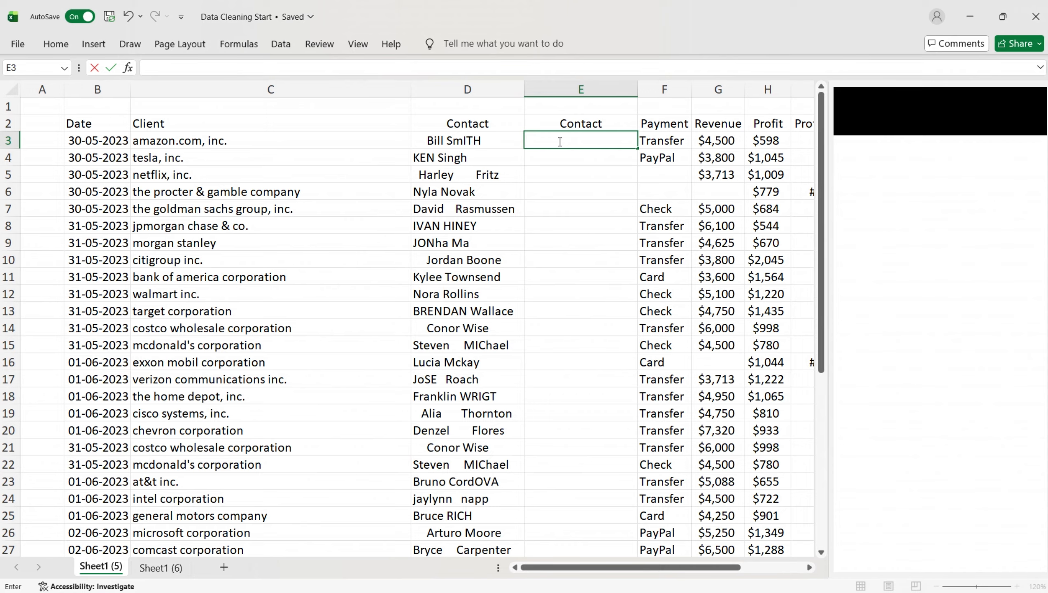
text(=trim)
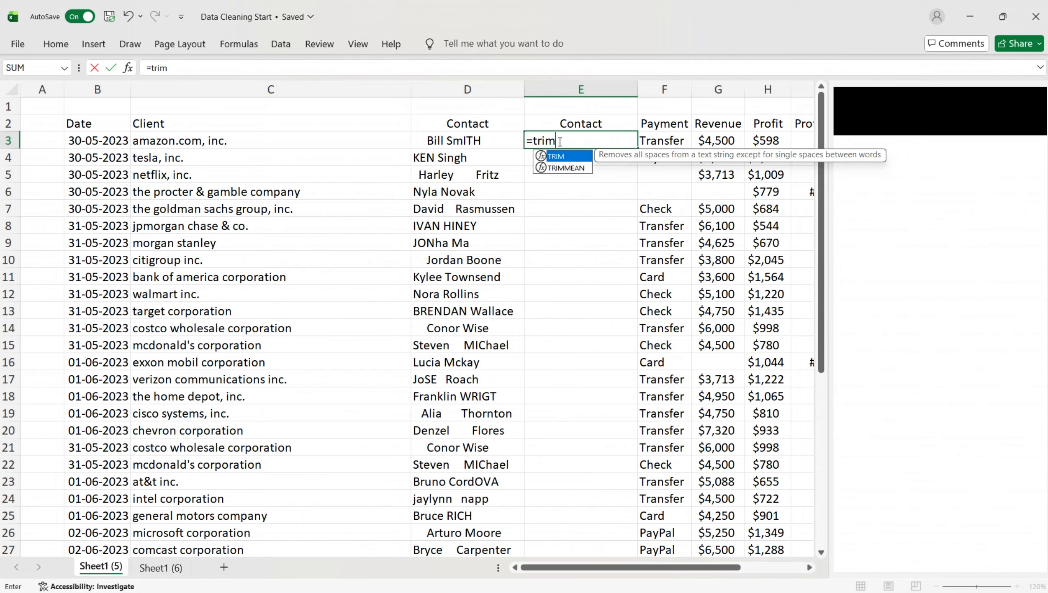
key(BackSpace)
key(BackSpace)
key(BackSpace)
key(BackSpace)
key(BackSpace)
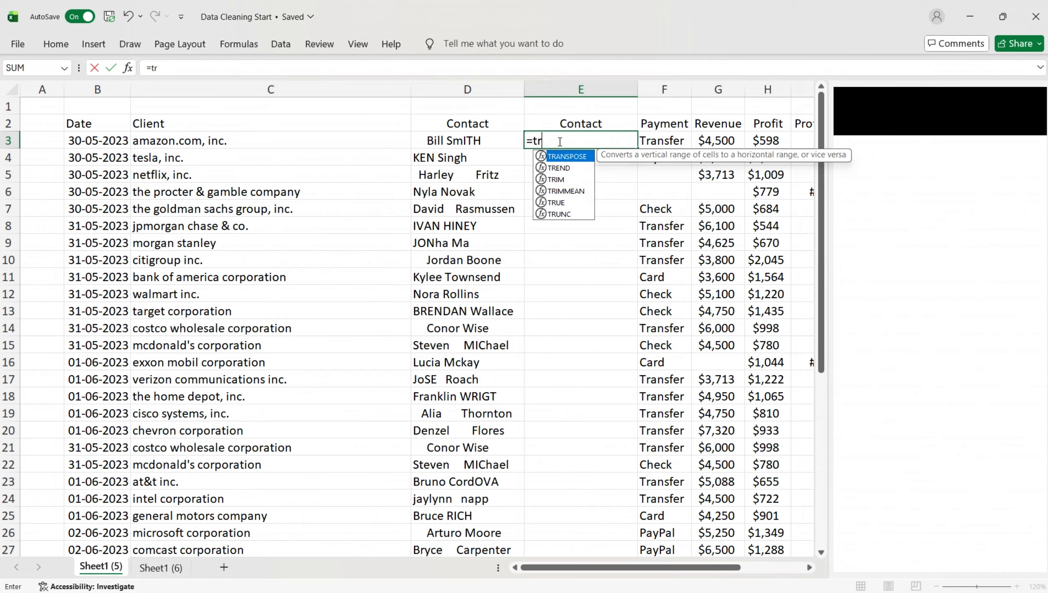
Step: Enter the formula =TRIM(PROPER(D3)) in cell E3 to remove extra spaces and apply proper case to the contact name
click(438, 67)
text(=)
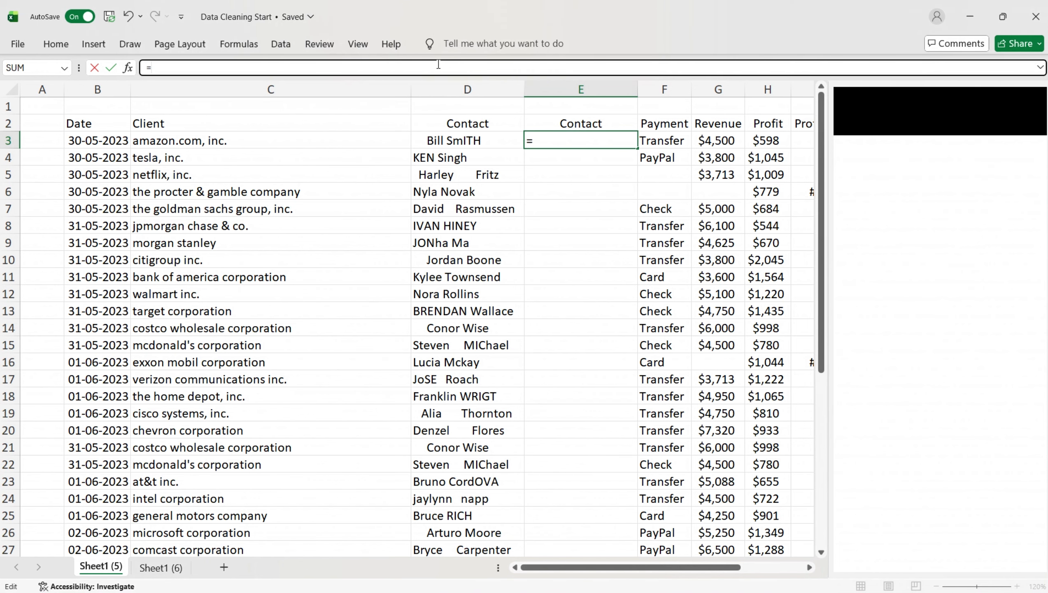
text(trim)
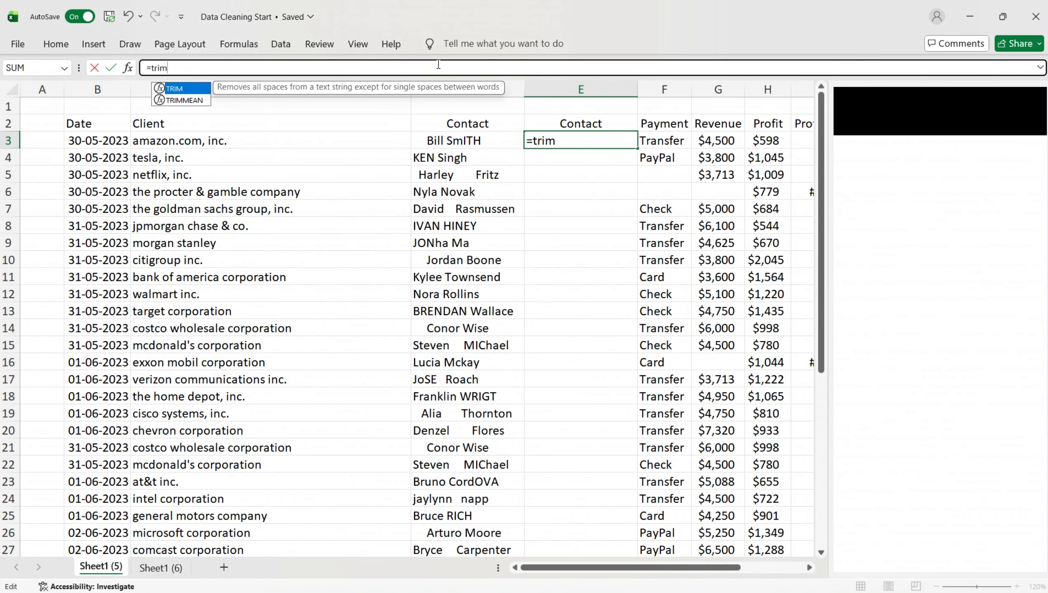
text((p)
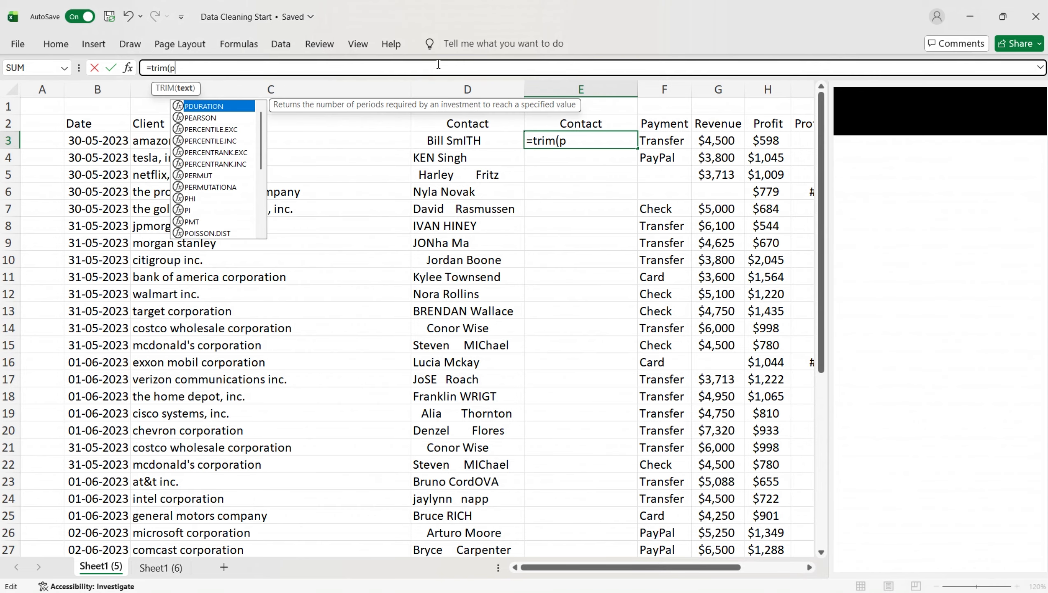
text(rope)
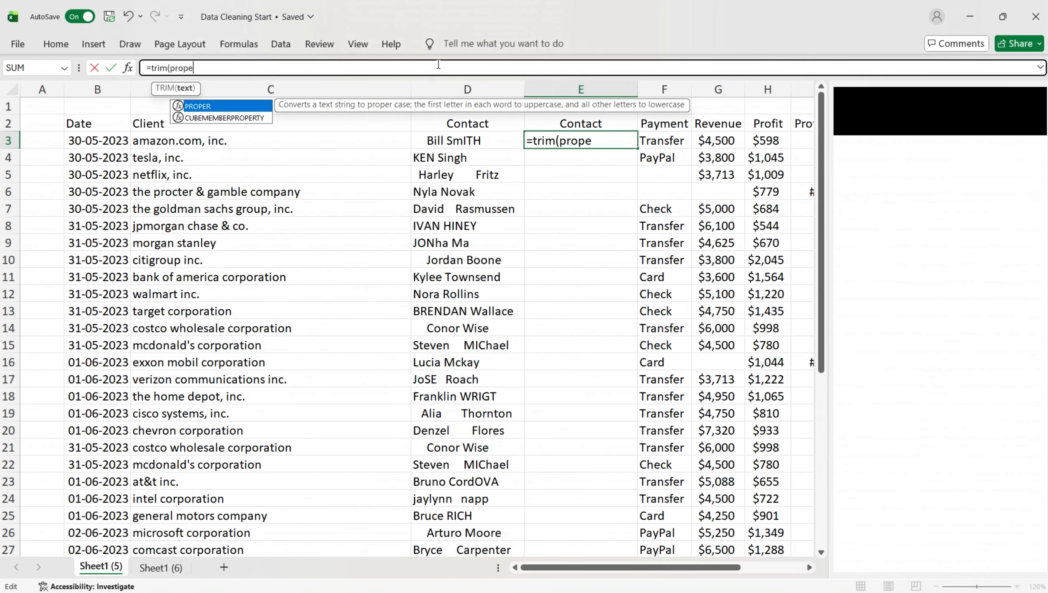
text(r())
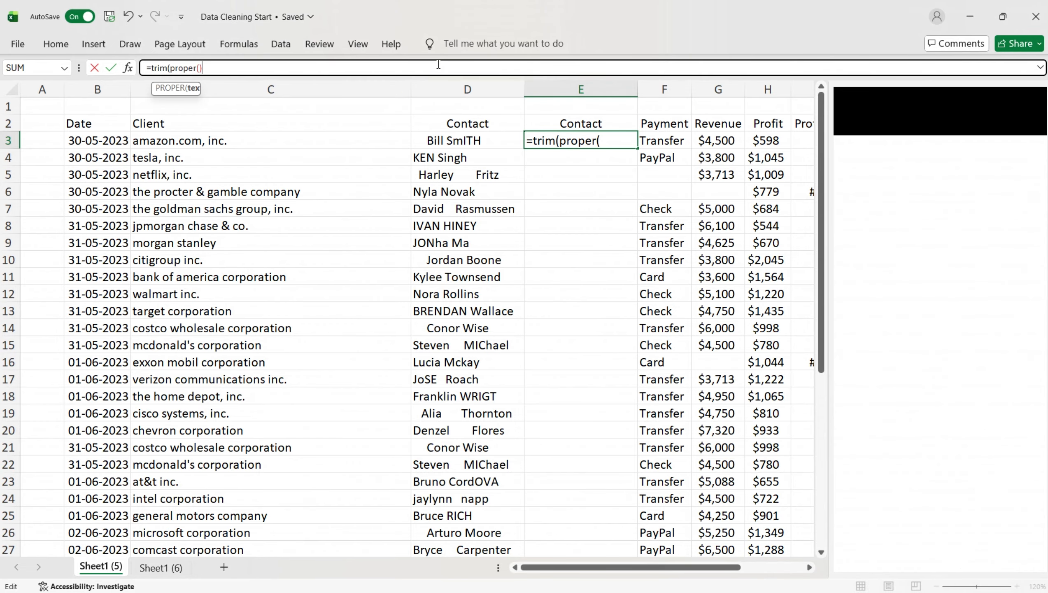
key(Left)
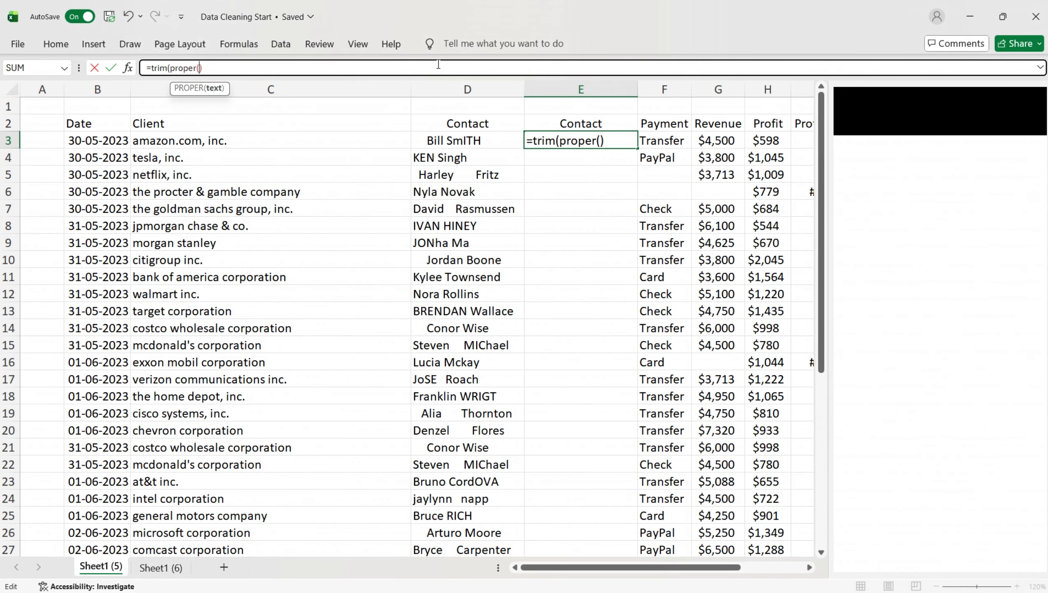
text(d3)
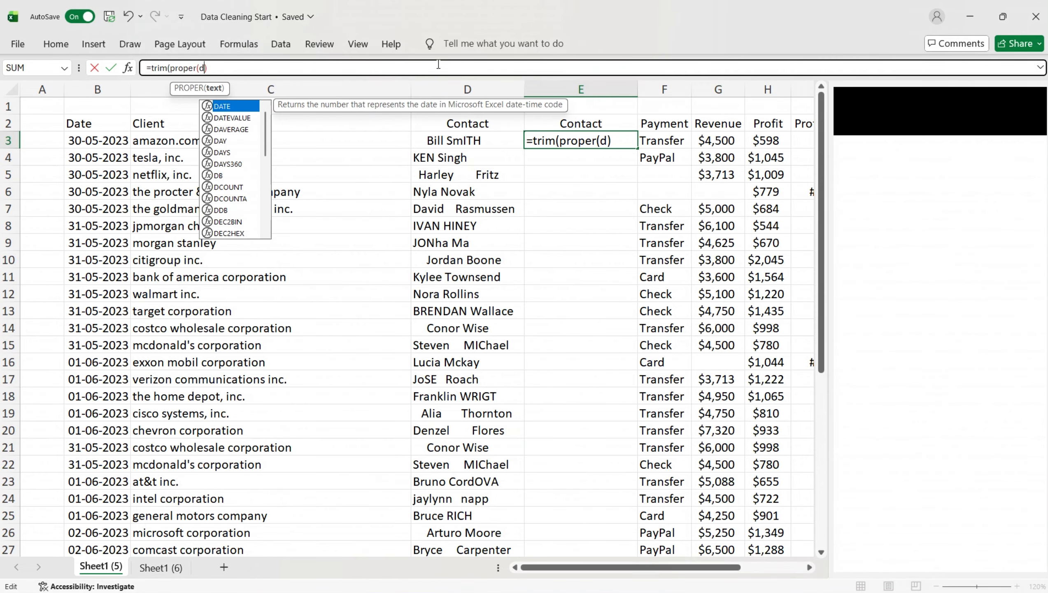
key(Right)
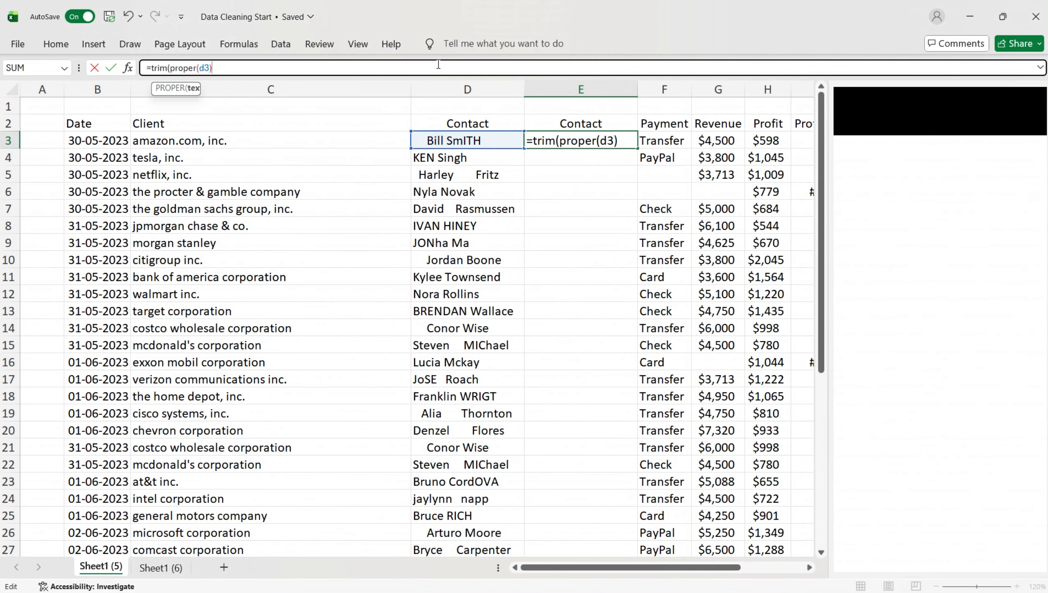
text())
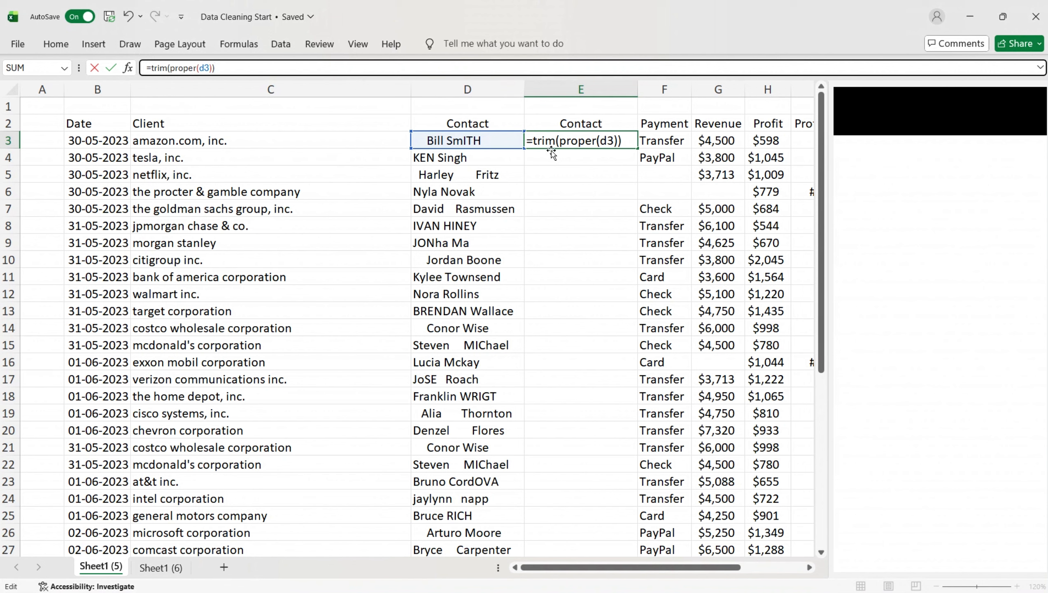
key(Return)
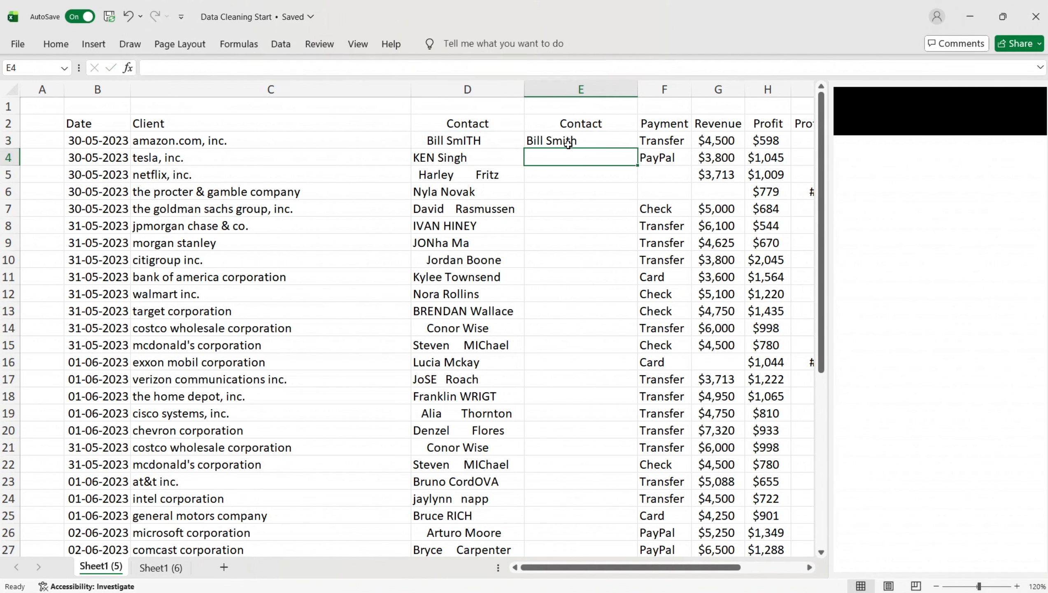
Step: Fill the E3 formula down the new Contact column through row 33
click(568, 143)
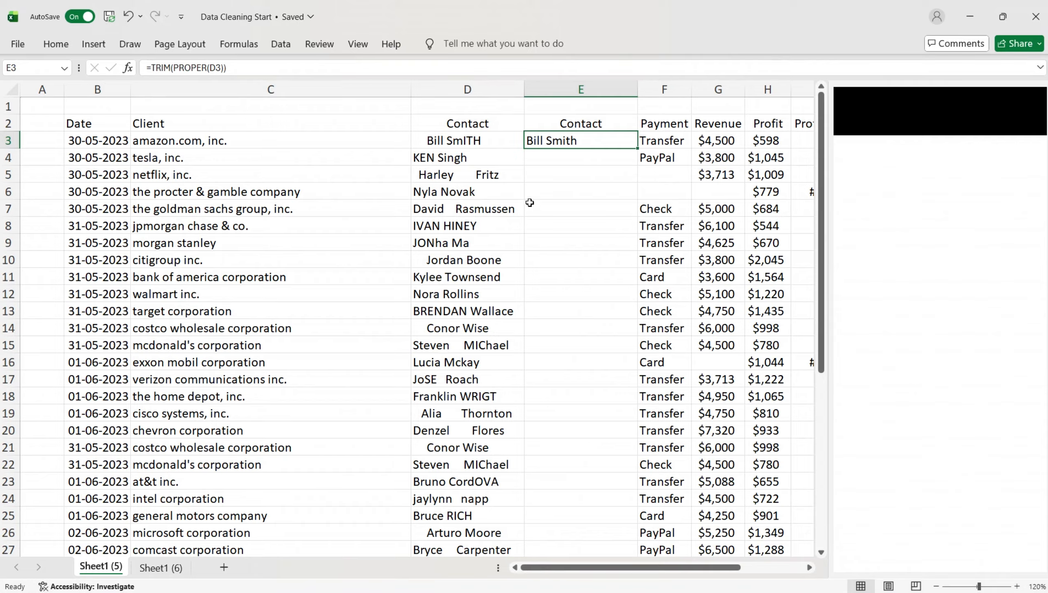
drag(638, 150, 645, 523)
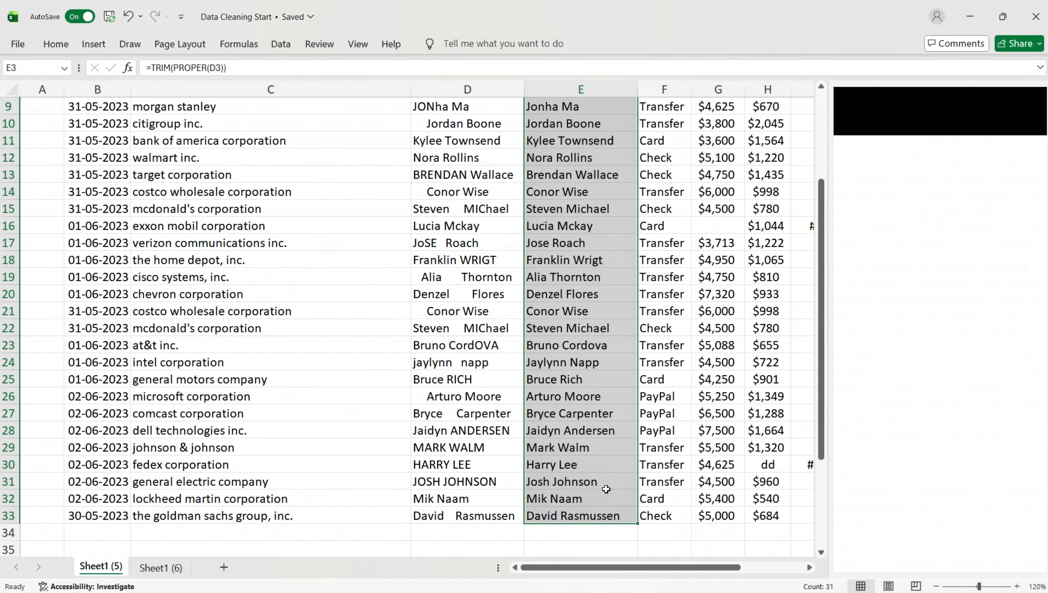
click(591, 463)
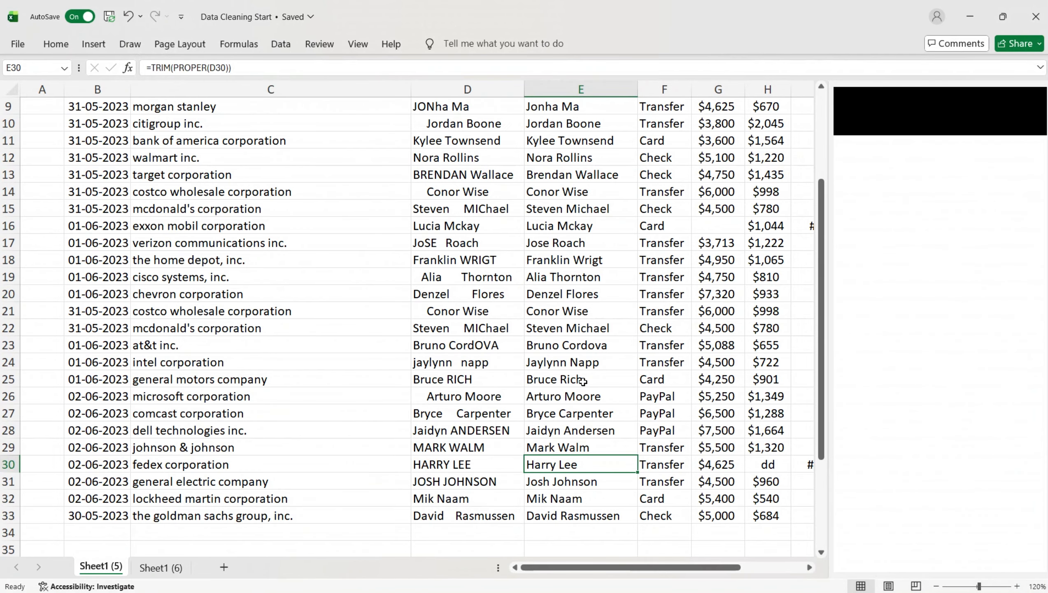
Step: Replace the formulas in the new Contact column E with their values
scroll(570, 318, up, 3)
click(571, 192)
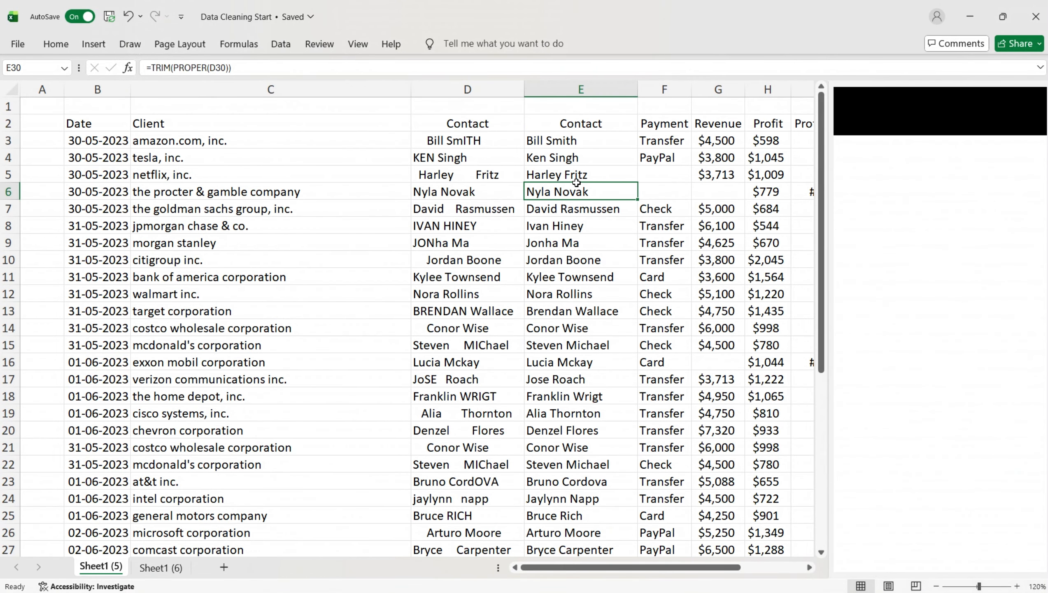
click(577, 176)
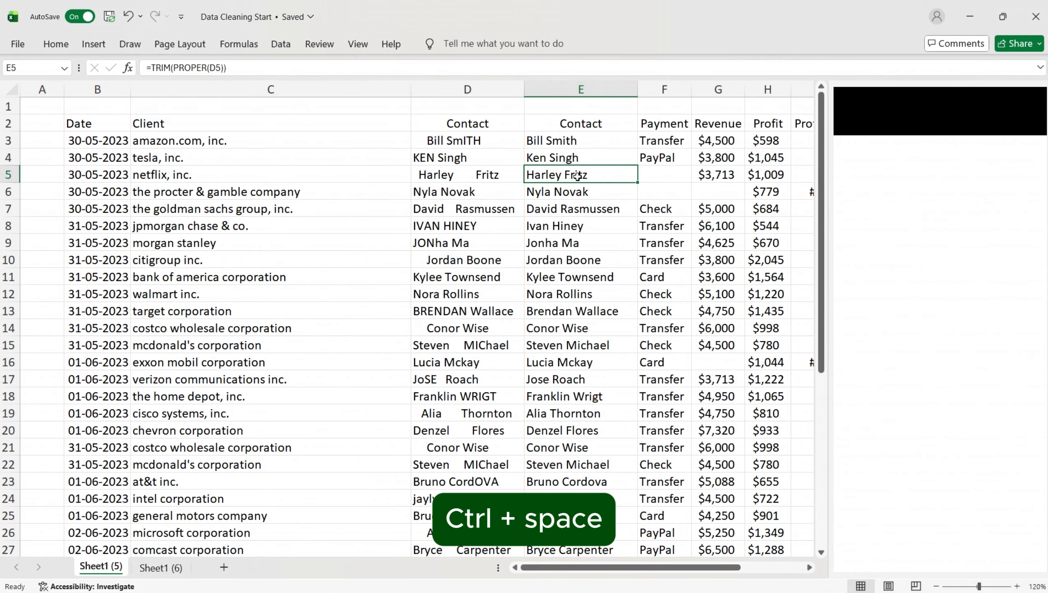
key(ctrl+space)
key(ctrl+c)
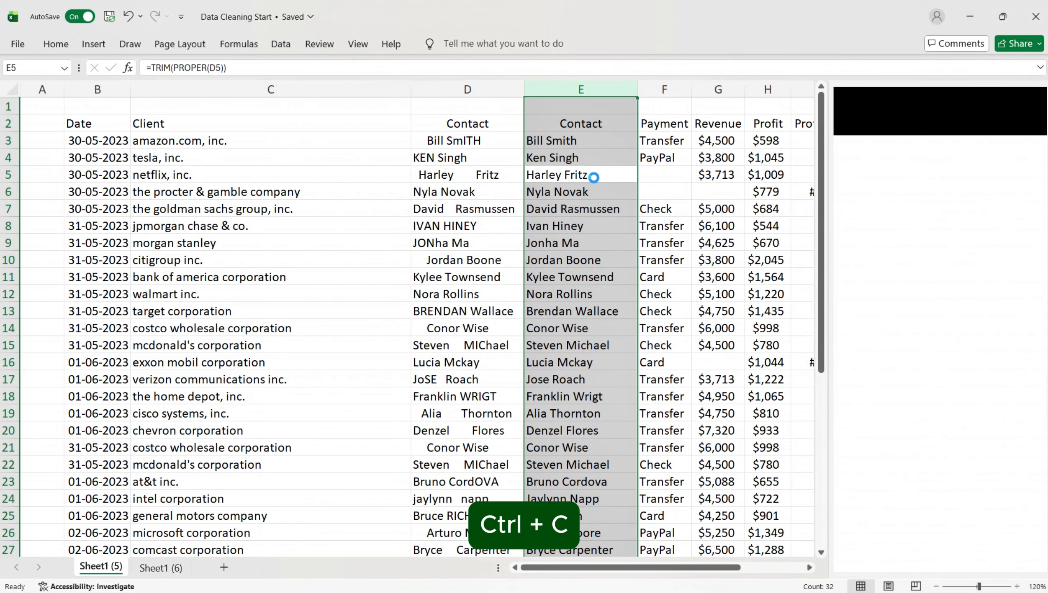
key(alt+h)
key(v)
key(v)
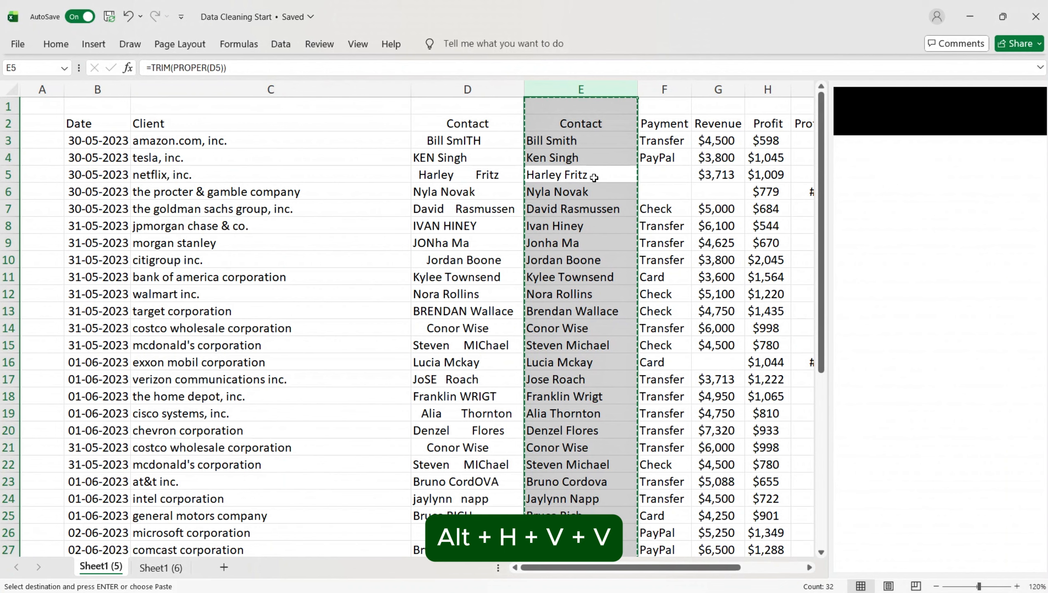
key(alt+h)
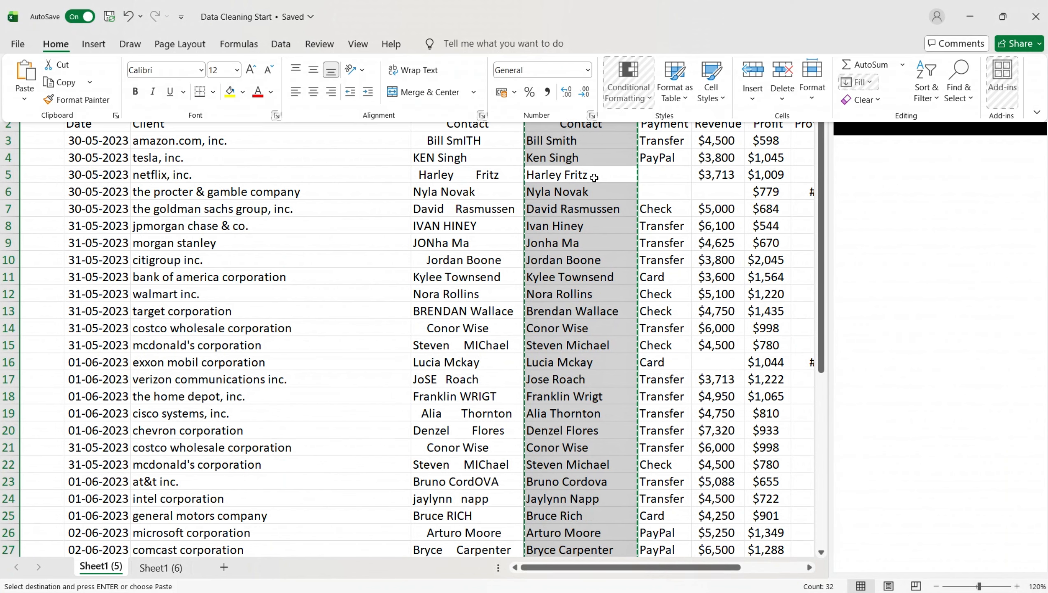
key(v)
key(v)
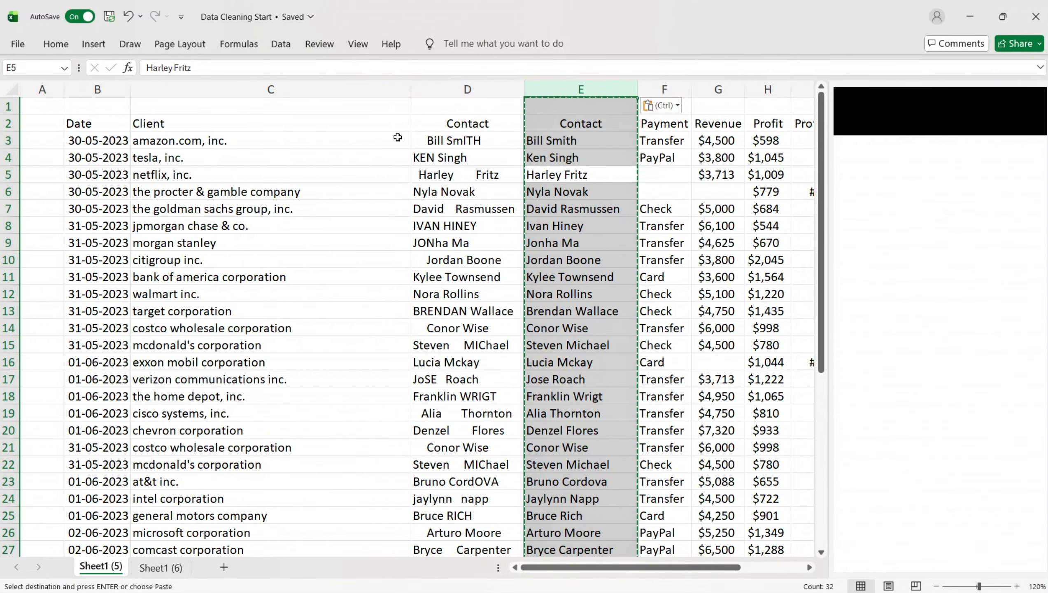
Step: Delete the original uncleaned Contact column D
click(475, 91)
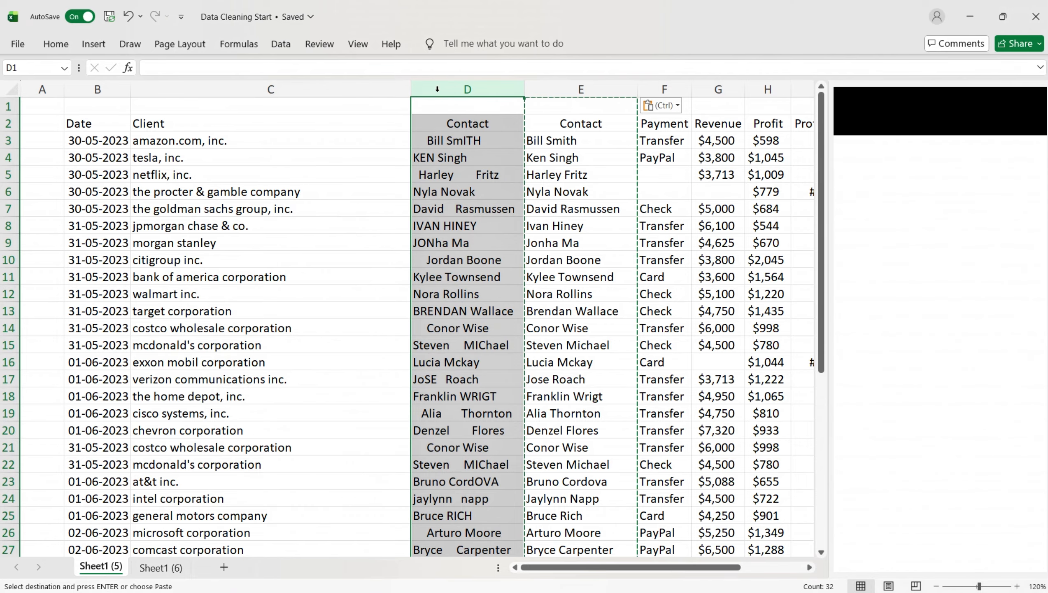
click(468, 90)
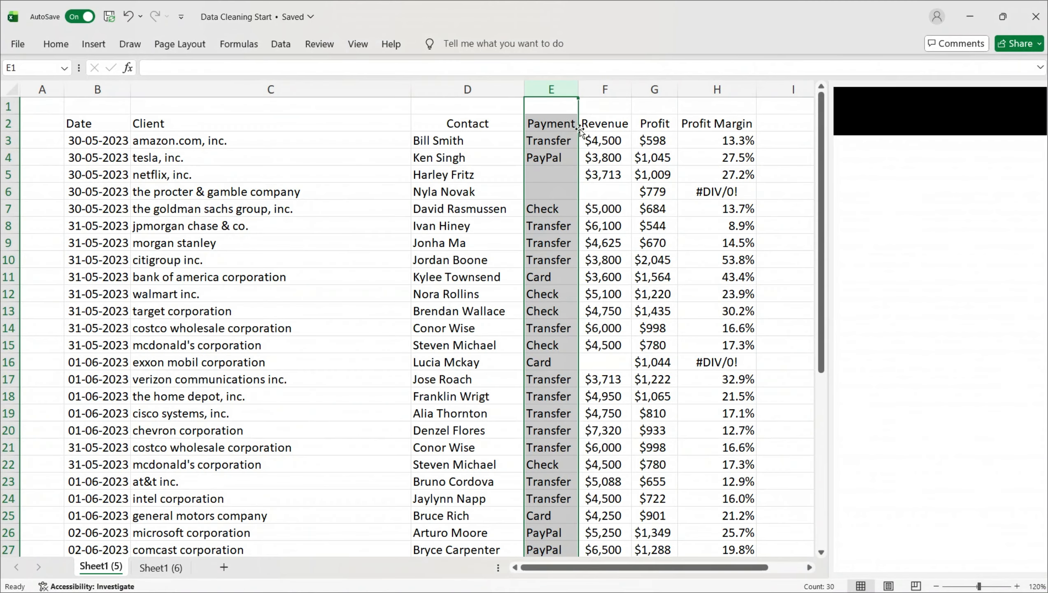
Step: Examine the blank cells in the Payment and Revenue columns
click(535, 177)
click(556, 191)
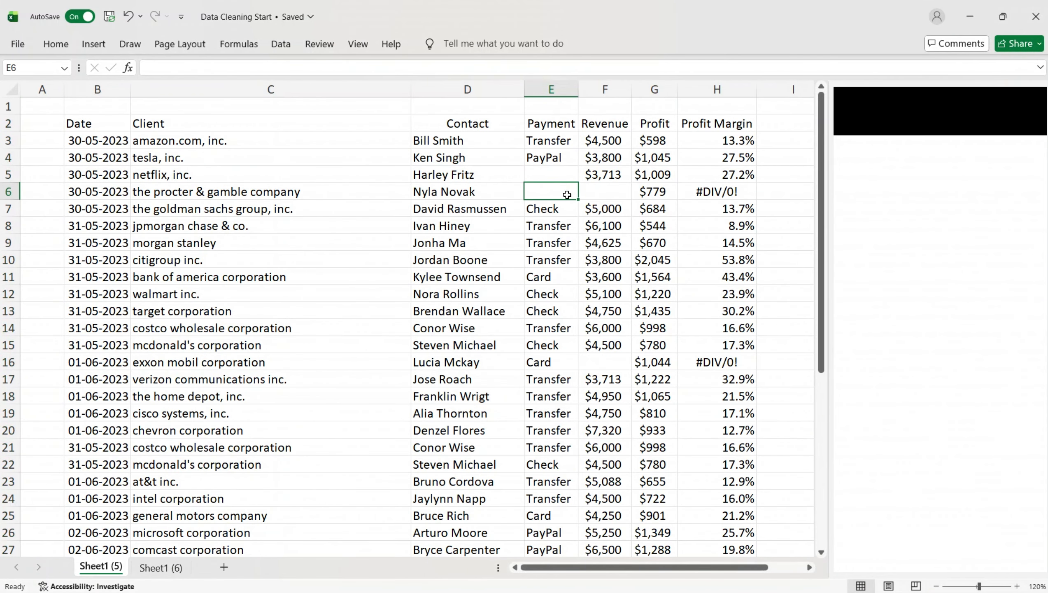
click(605, 193)
click(540, 175)
click(557, 192)
click(561, 175)
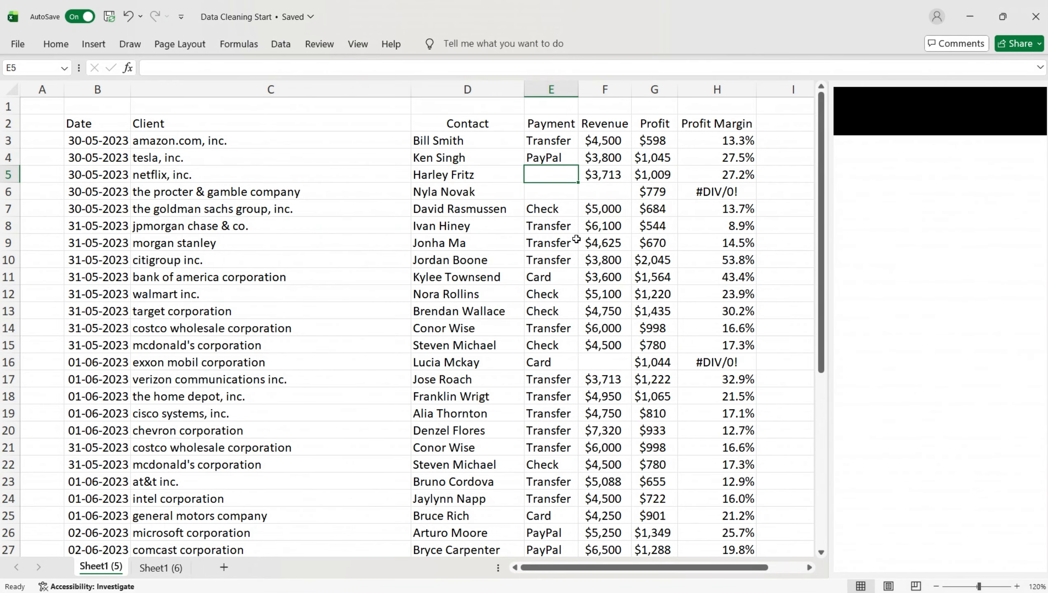
scroll(584, 215, down, 2)
scroll(584, 214, up, 2)
Step: Select all blank cells within the data table using Go To Special with the Blanks option
key(ctrl+a)
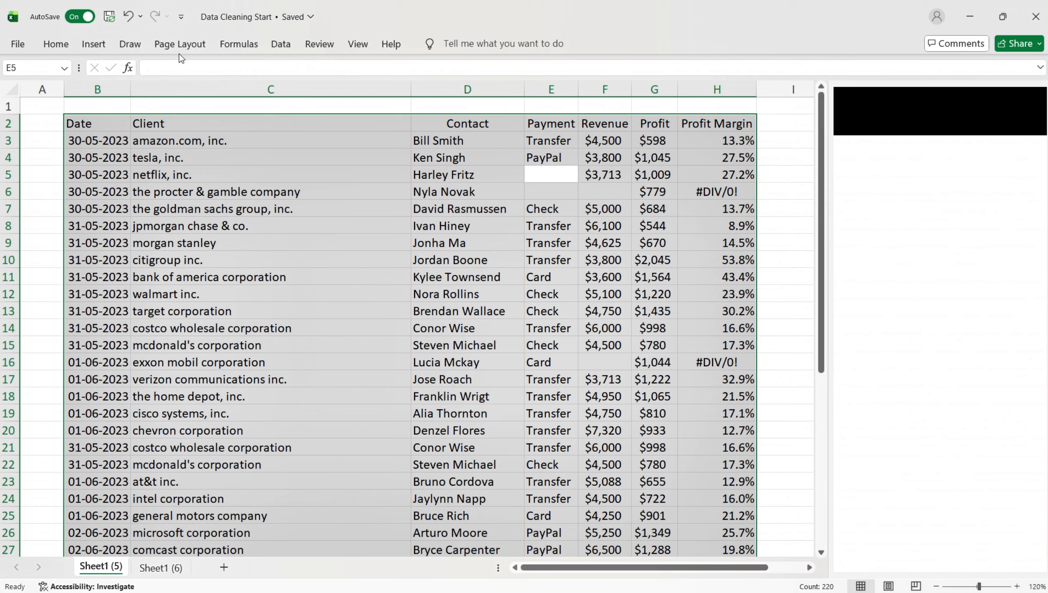
click(56, 43)
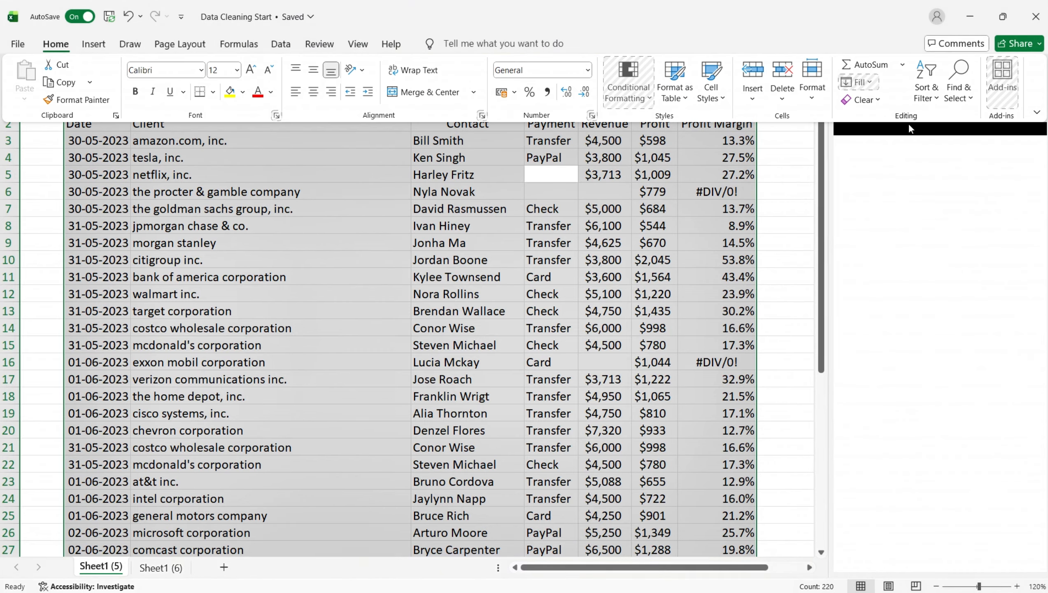
click(958, 83)
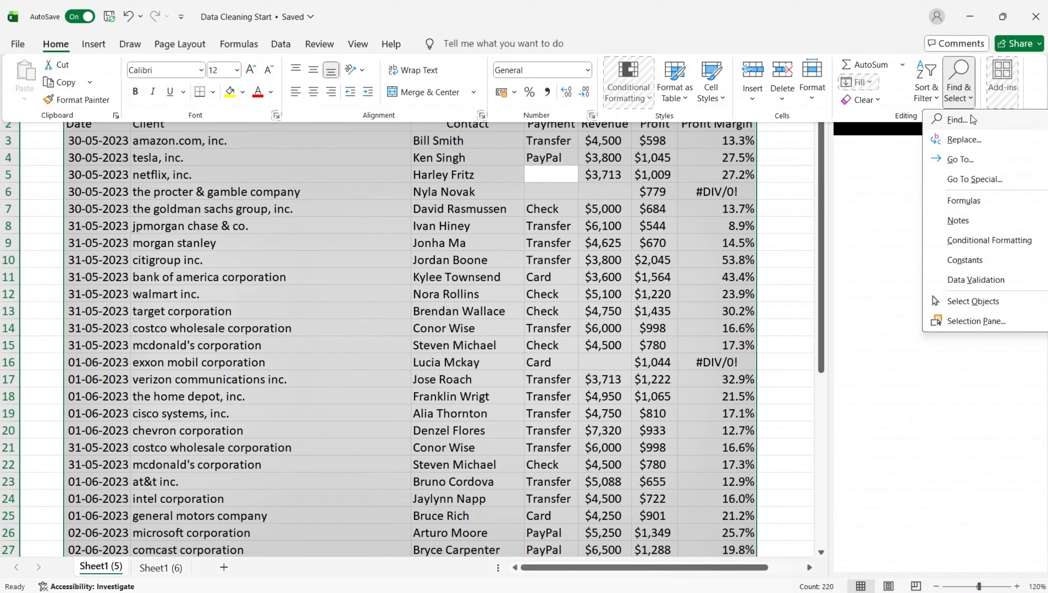
click(995, 175)
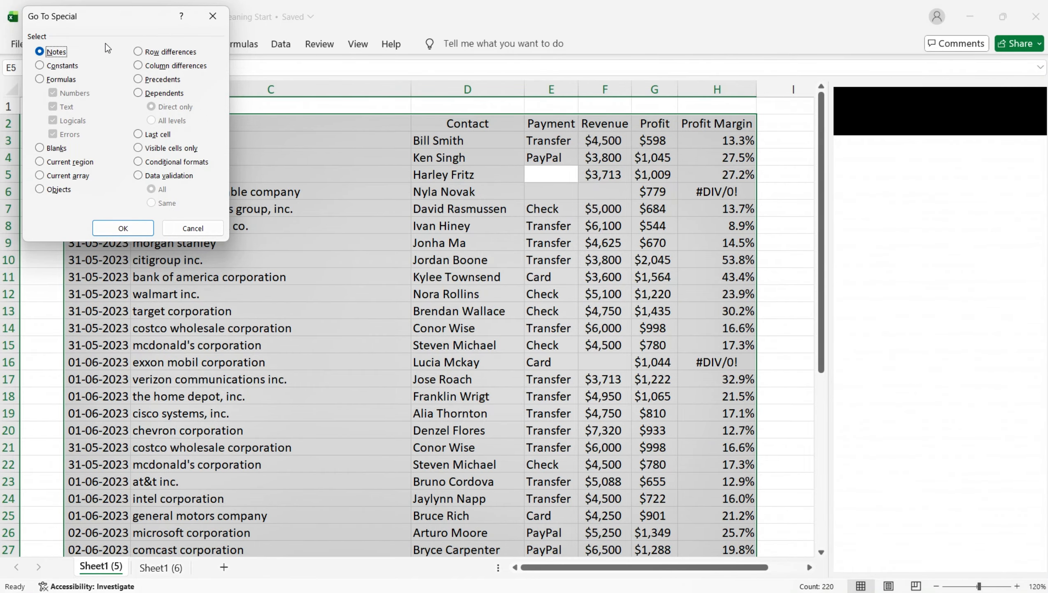
click(46, 153)
click(123, 228)
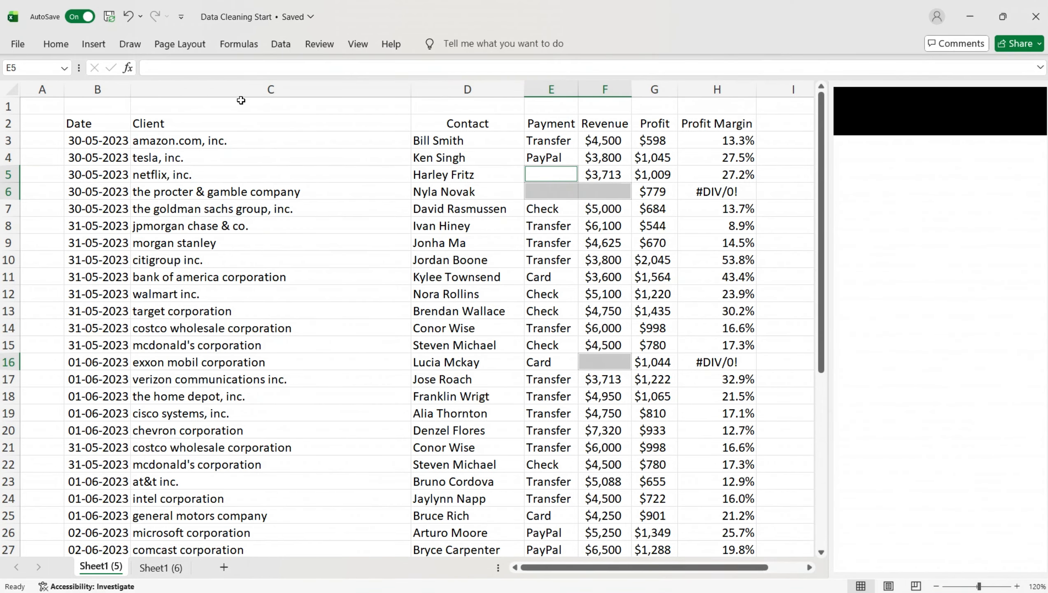
Step: Fill all the selected blank cells with NA at once
click(296, 68)
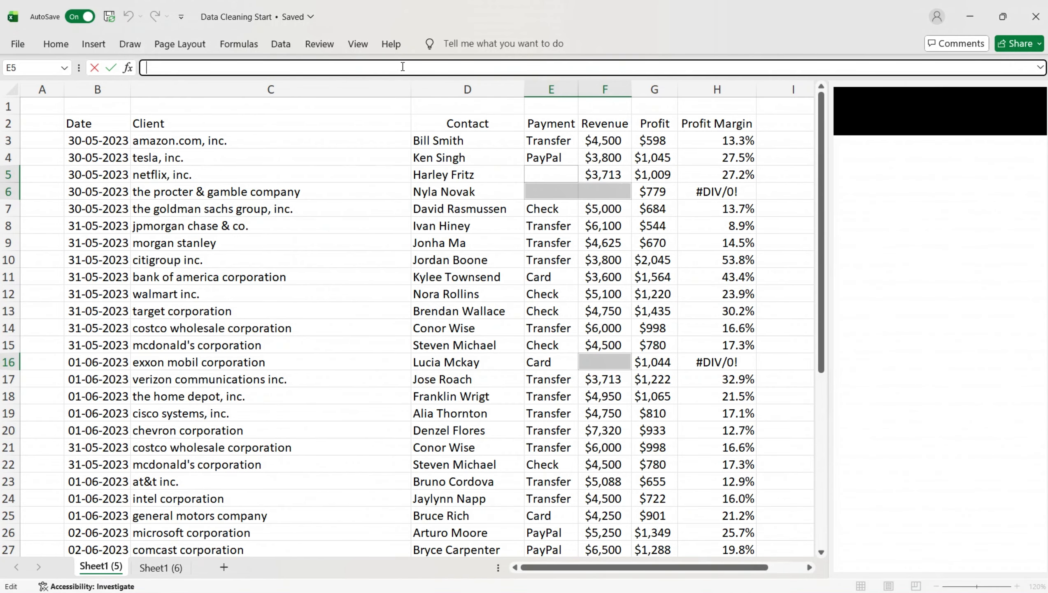
text(NA)
key(ctrl+Return)
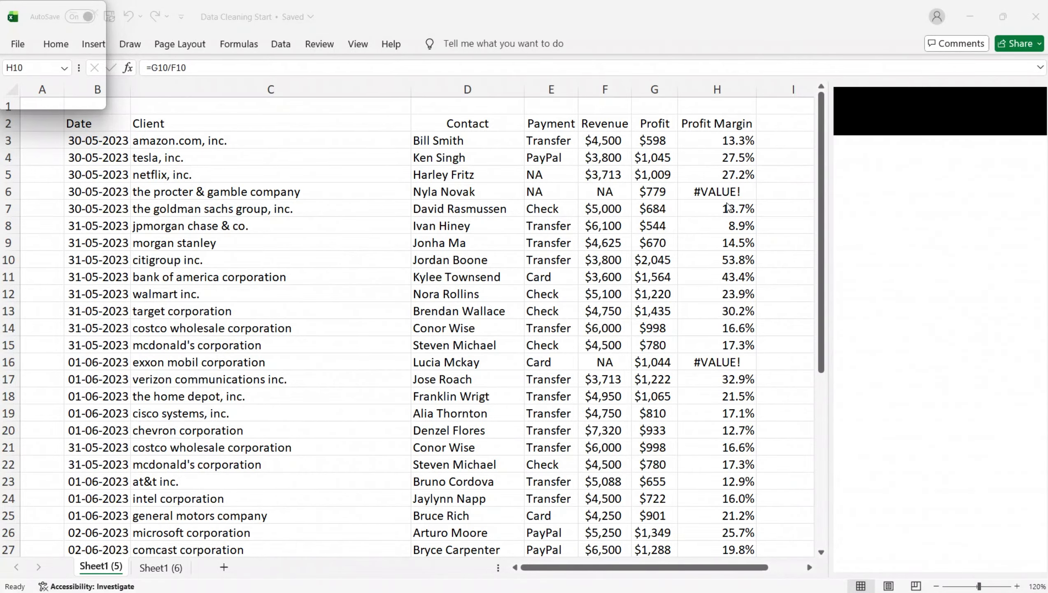
Step: Wrap the profit margin formula in cell H3 in an error check so it reads =IFERROR(G3/F3,"NA")
scroll(726, 210, down, 2)
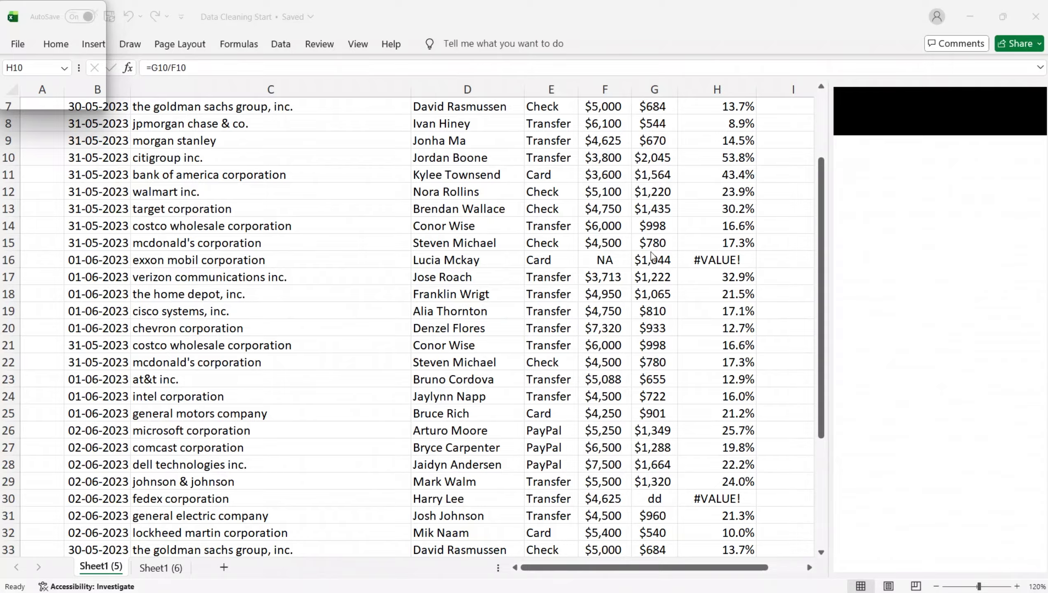
scroll(756, 291, down, 2)
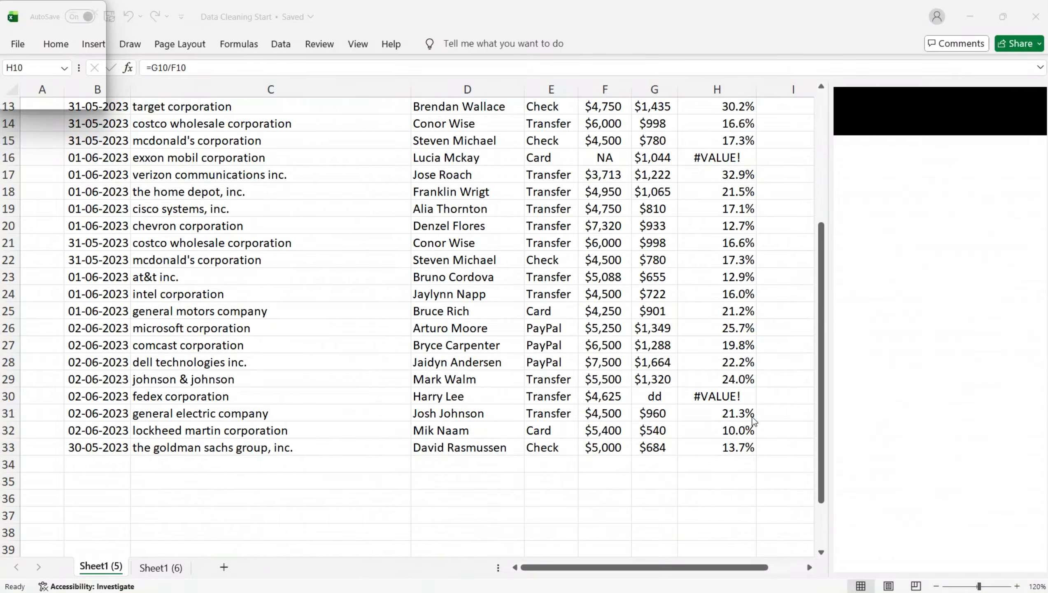
scroll(724, 390, up, 4)
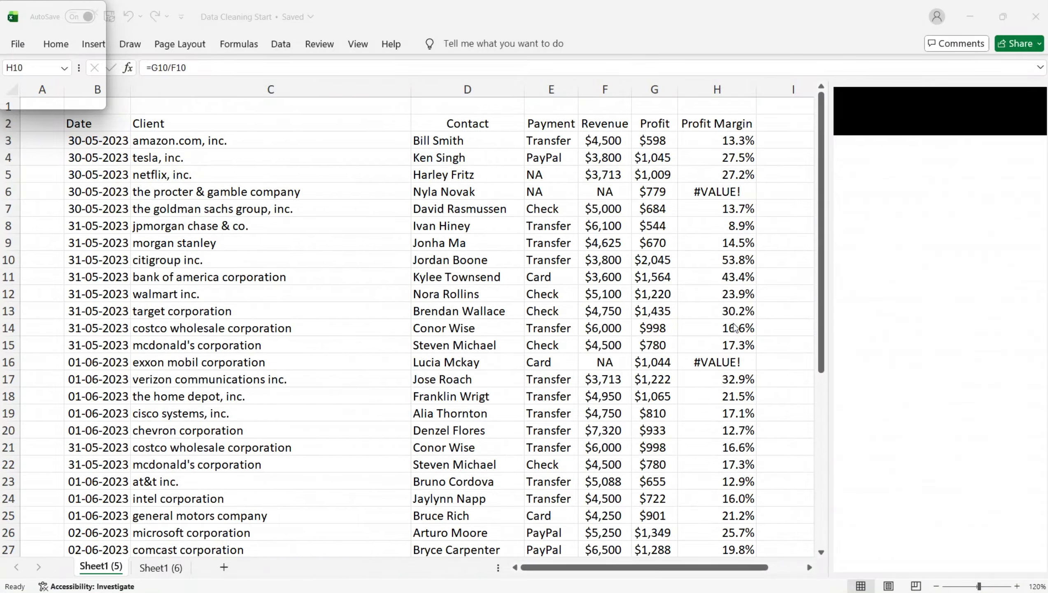
click(715, 140)
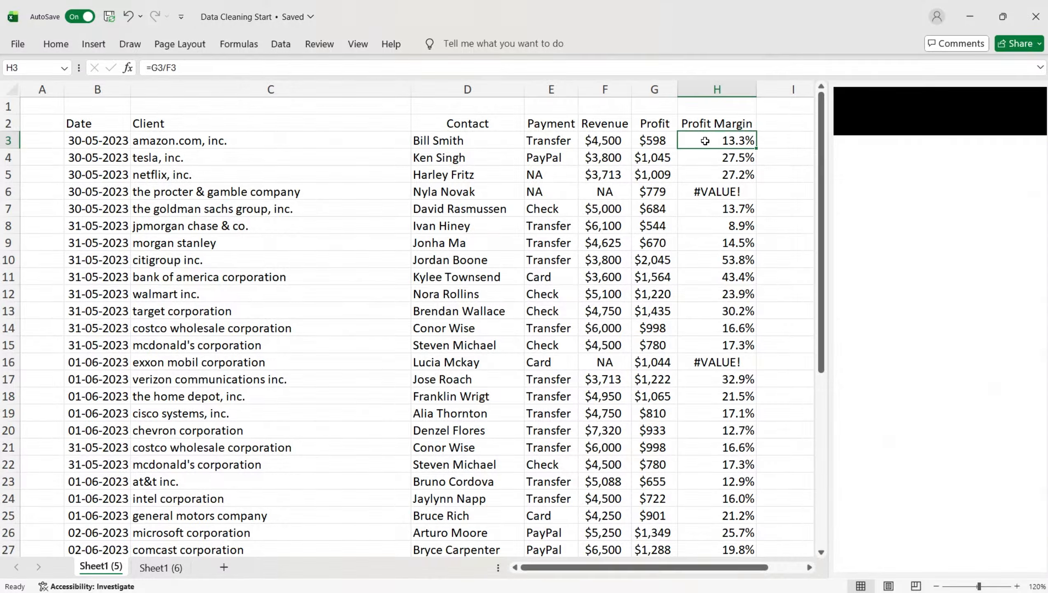
double_click(706, 142)
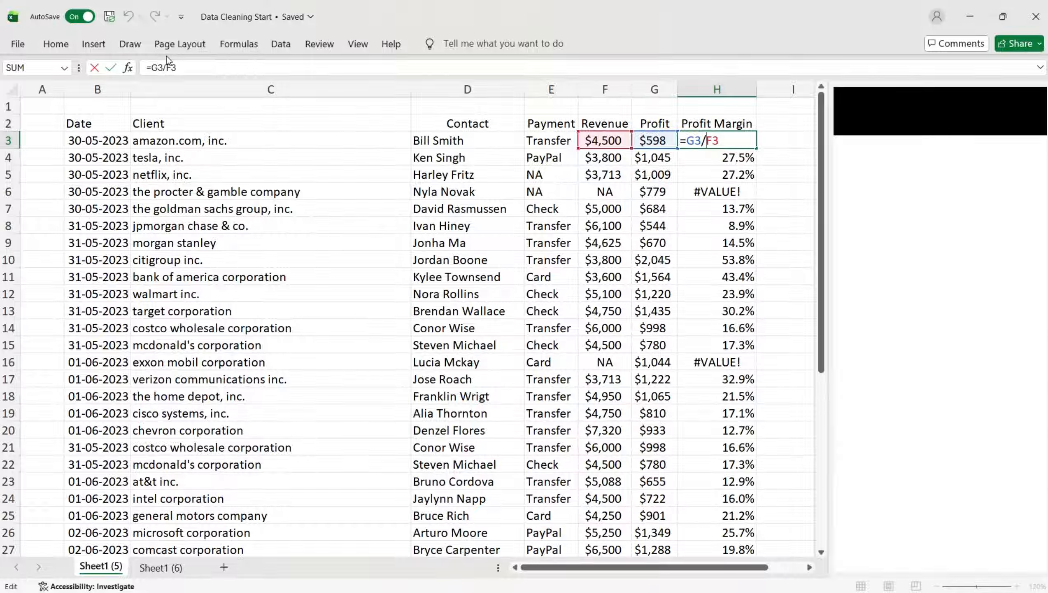
click(153, 66)
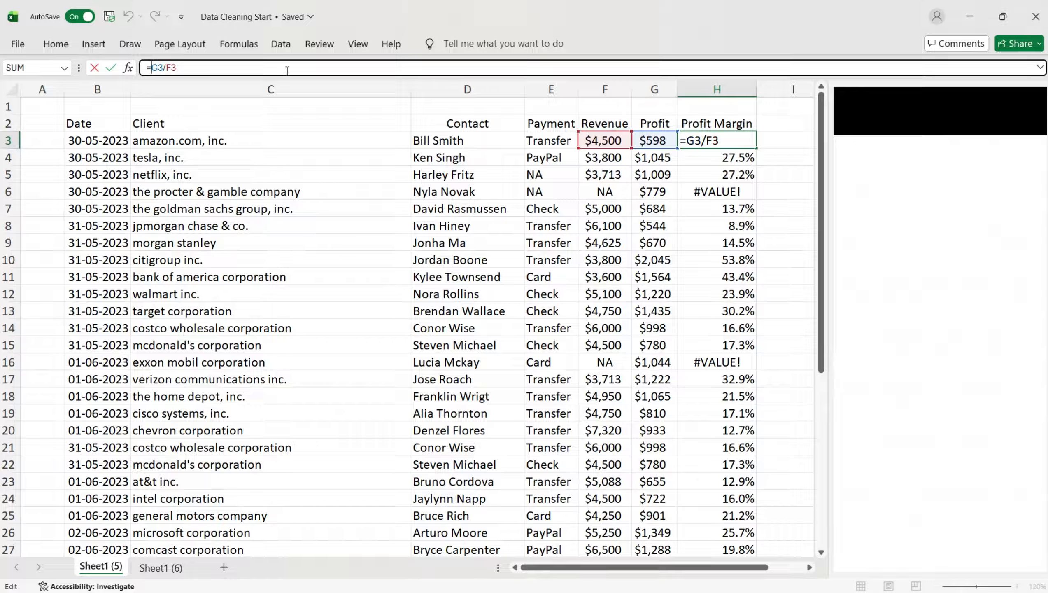
text(f)
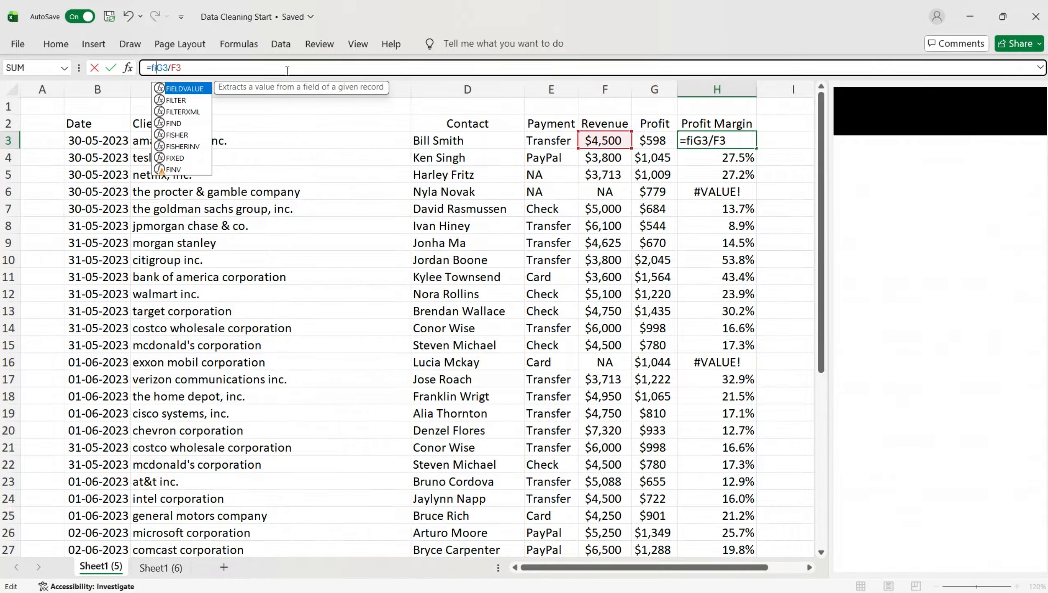
key(BackSpace)
text(if)
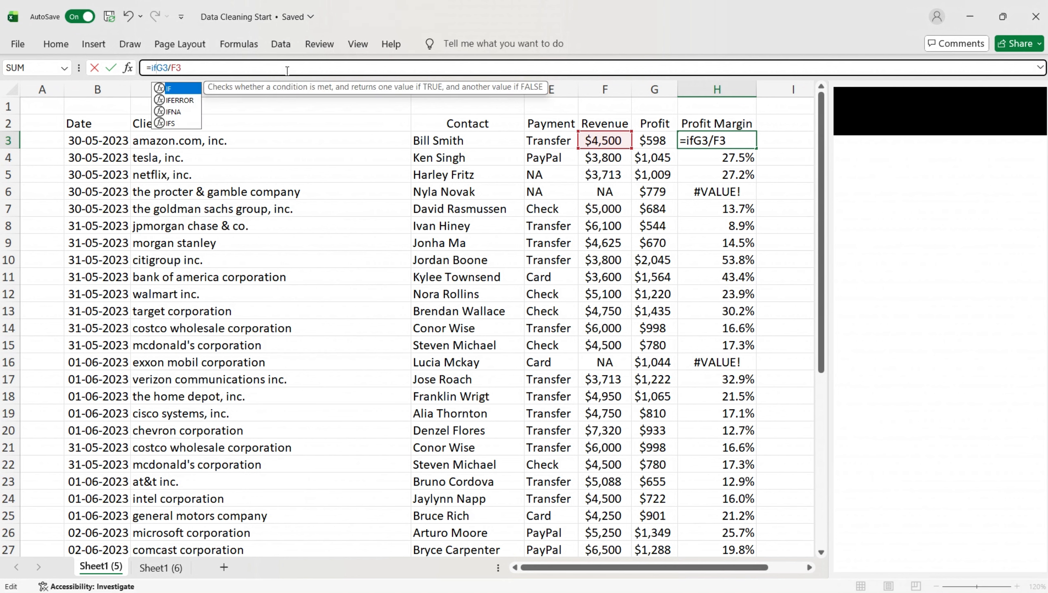
text(error)
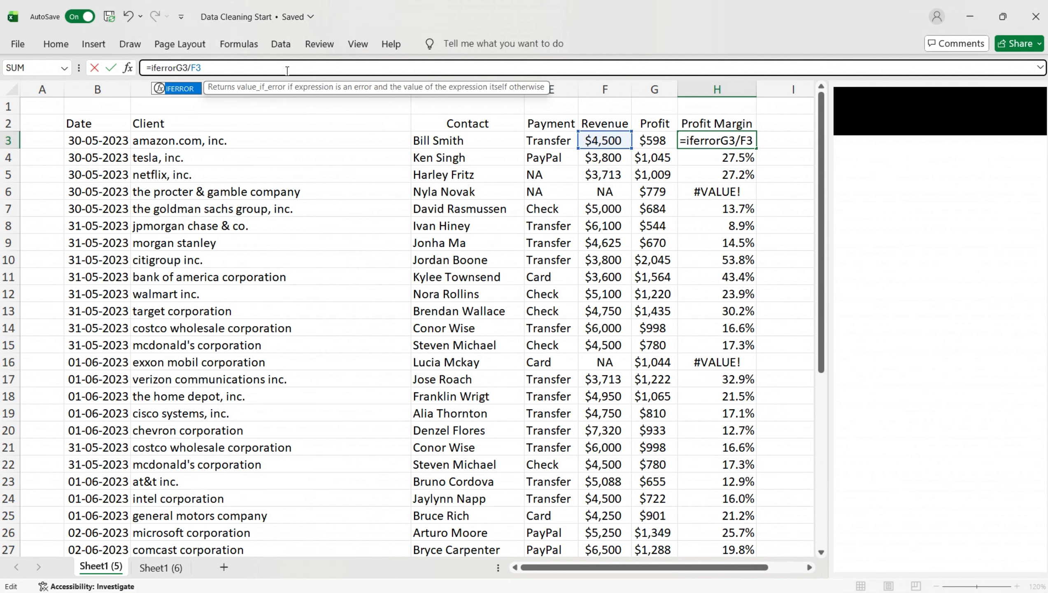
text((G3/F3)
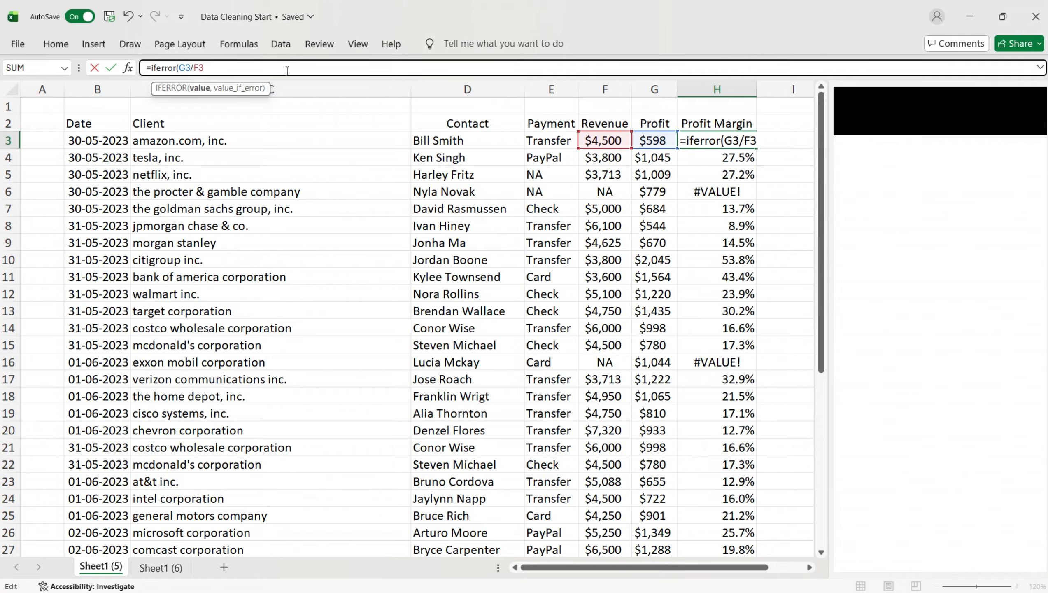
text(,"NA)
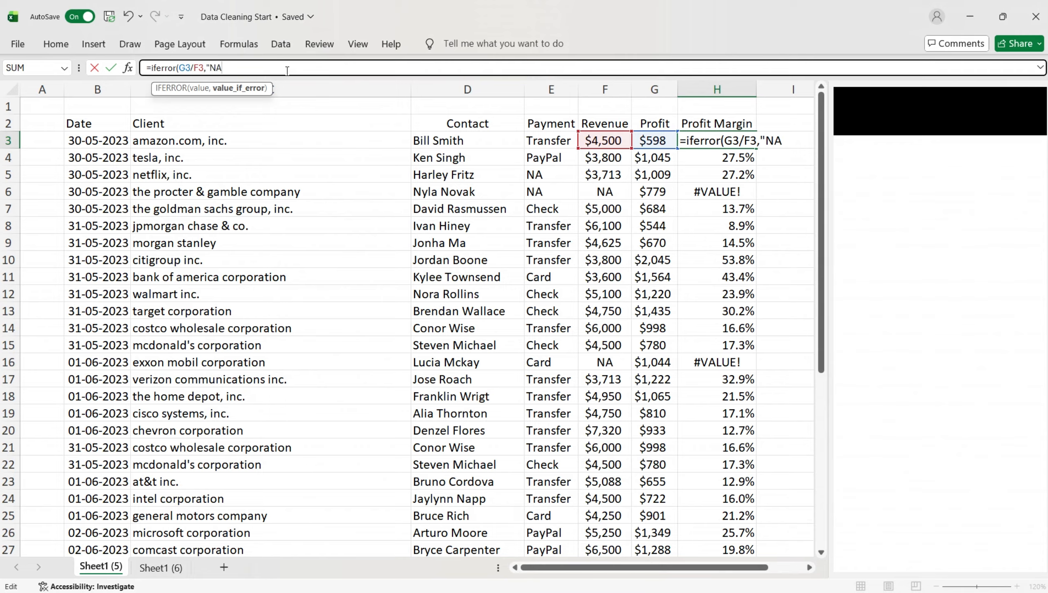
text("))
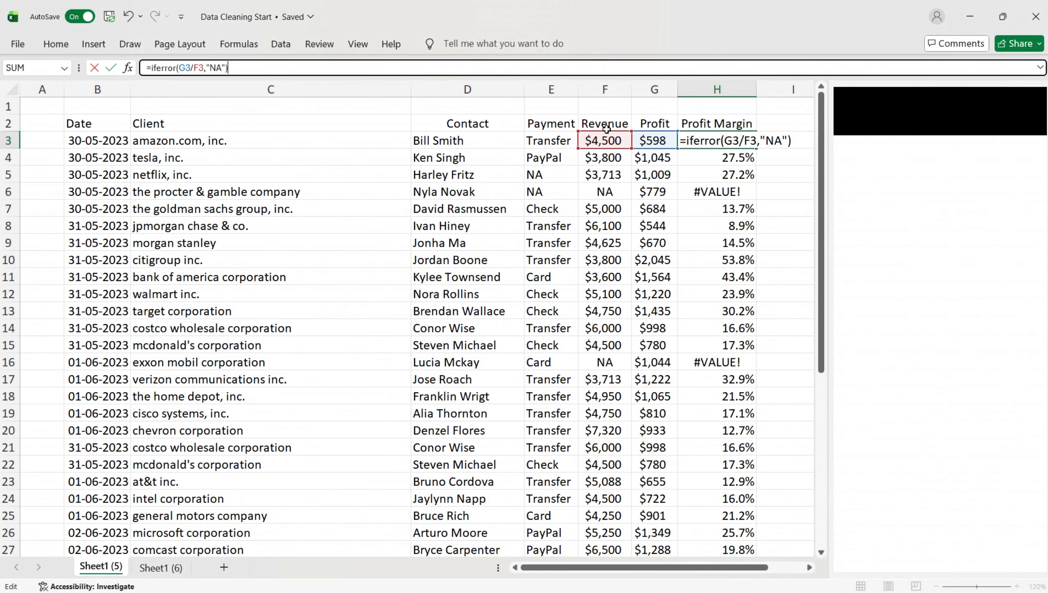
click(727, 158)
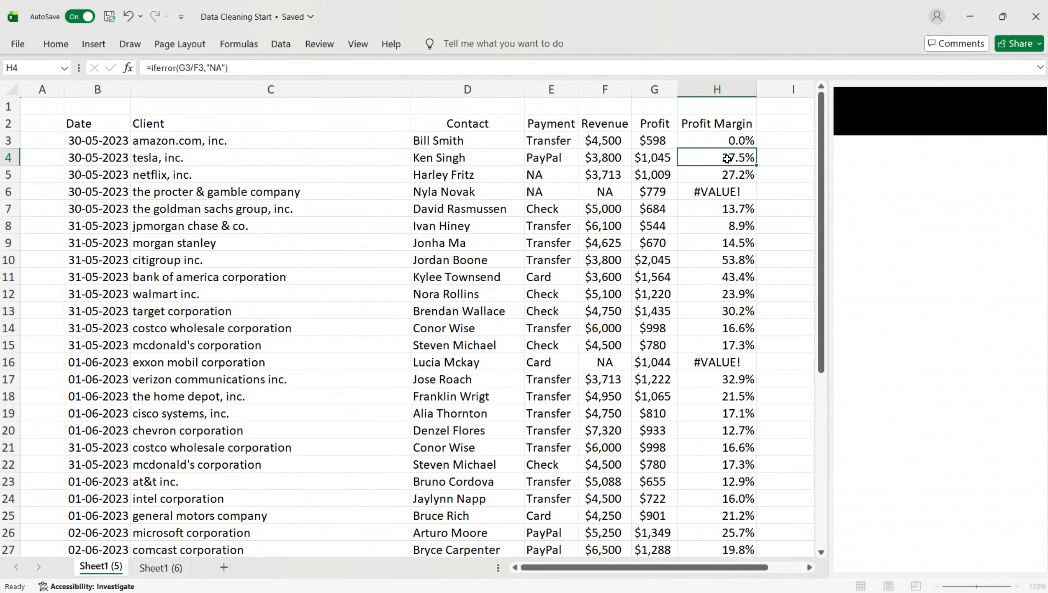
Step: Fill the H3 IFERROR formula down the Profit Margin column through row 33
click(721, 139)
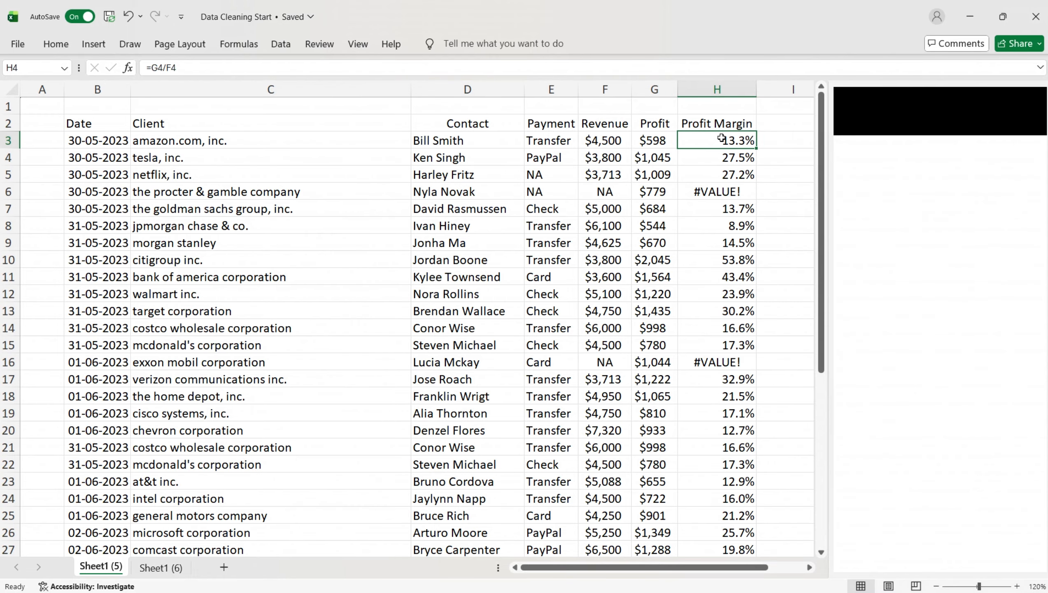
drag(753, 149, 758, 522)
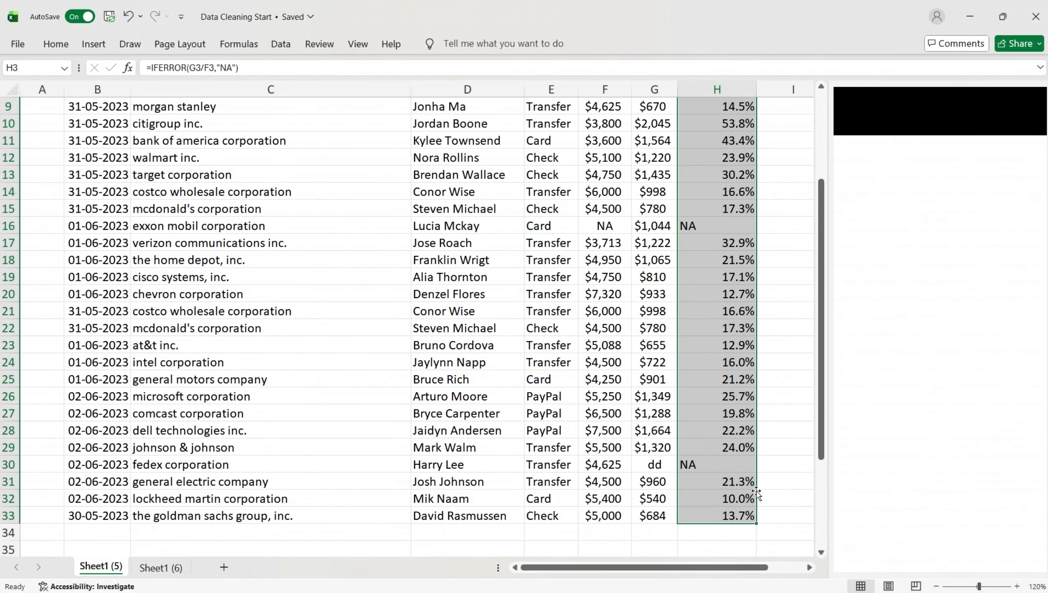
Step: Check the Profit Margin cells H30, H6 and H16 to verify how the IFERROR formula handles the former error rows
click(717, 464)
scroll(717, 466, up, 3)
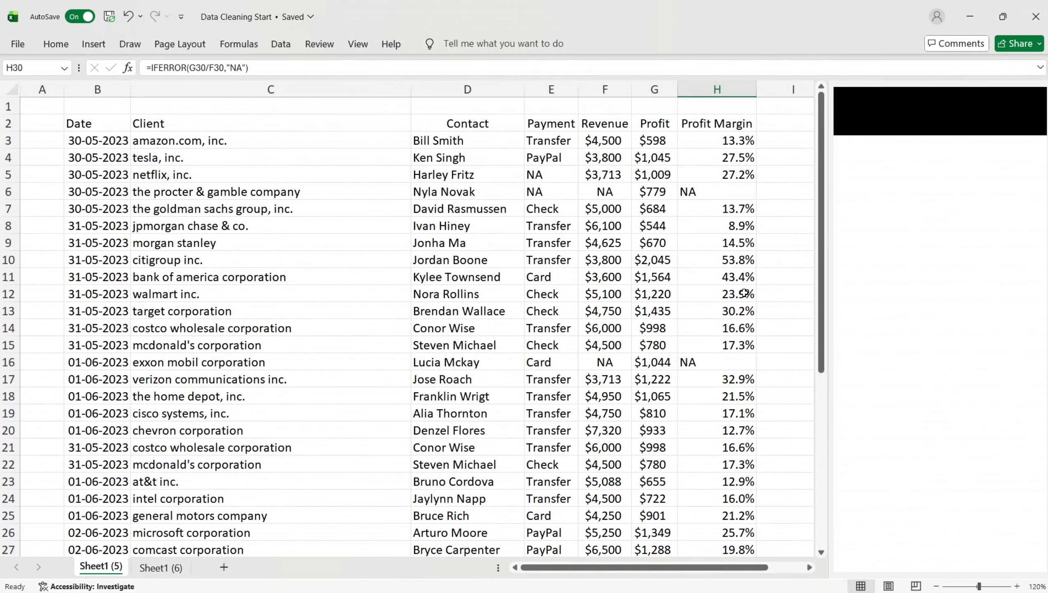
click(715, 190)
click(714, 362)
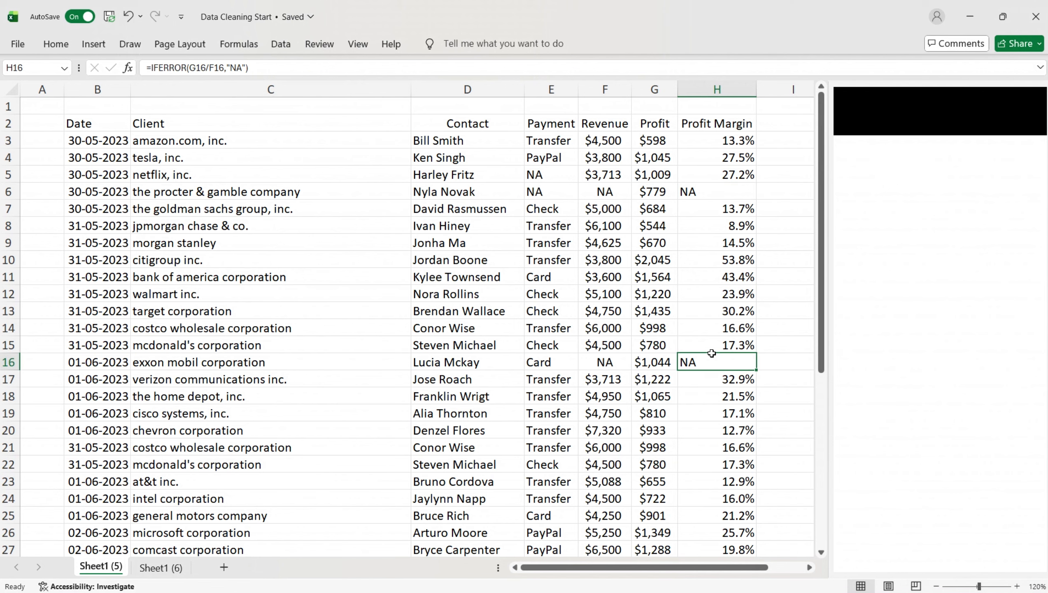
click(711, 352)
click(713, 366)
scroll(713, 366, down, 4)
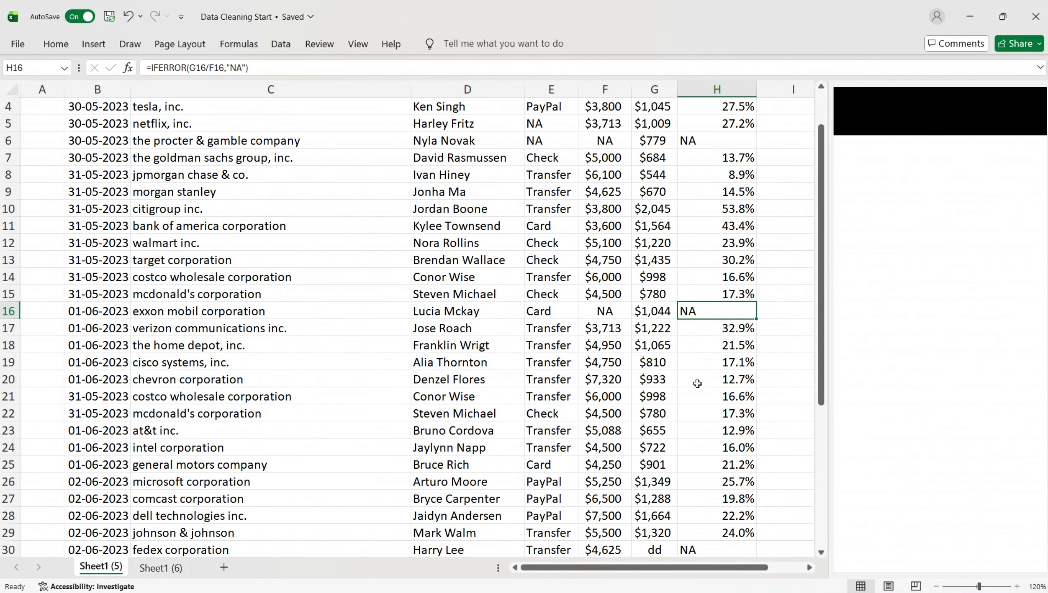
Step: Check the IFERROR formula in cell H30 and review the Profit Margin column for remaining errors
click(721, 396)
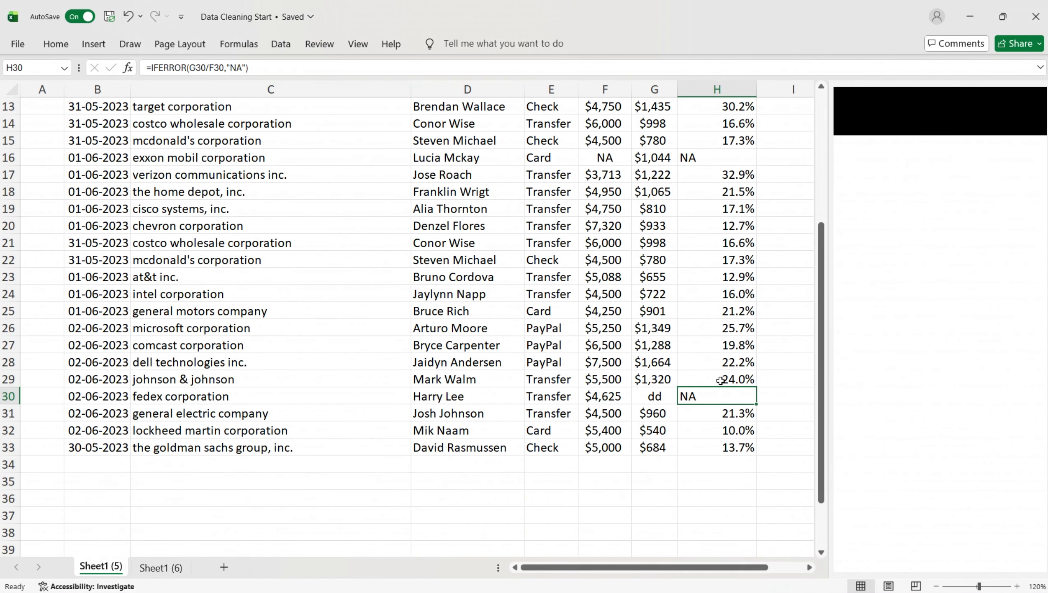
scroll(730, 375, up, 2)
scroll(720, 374, down, 4)
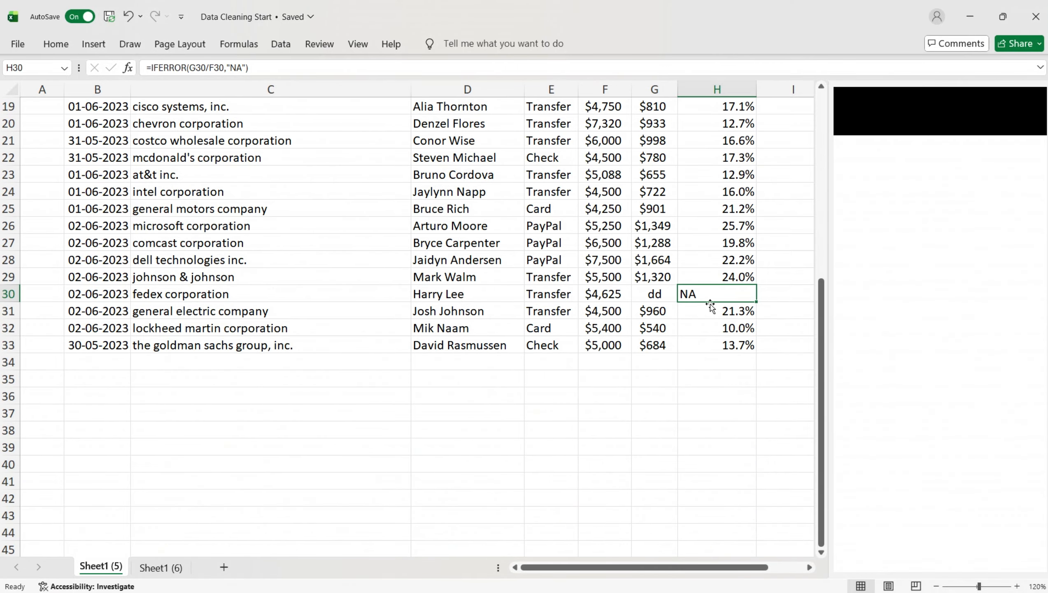
scroll(716, 307, up, 6)
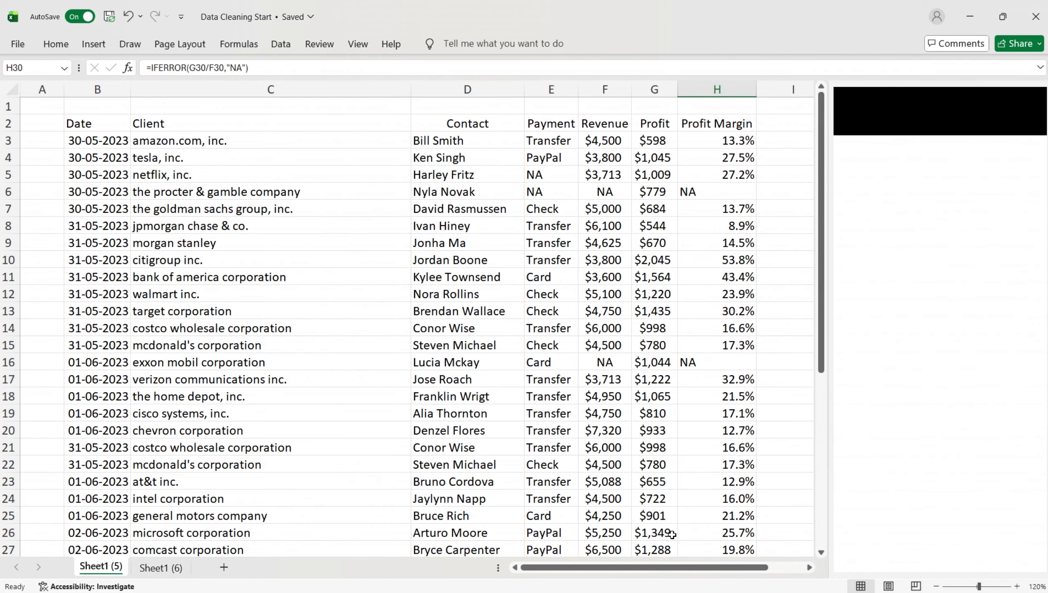
Step: Make the whole header row 2 bold and give it a dark blue fill
key(ctrl+shift+Right)
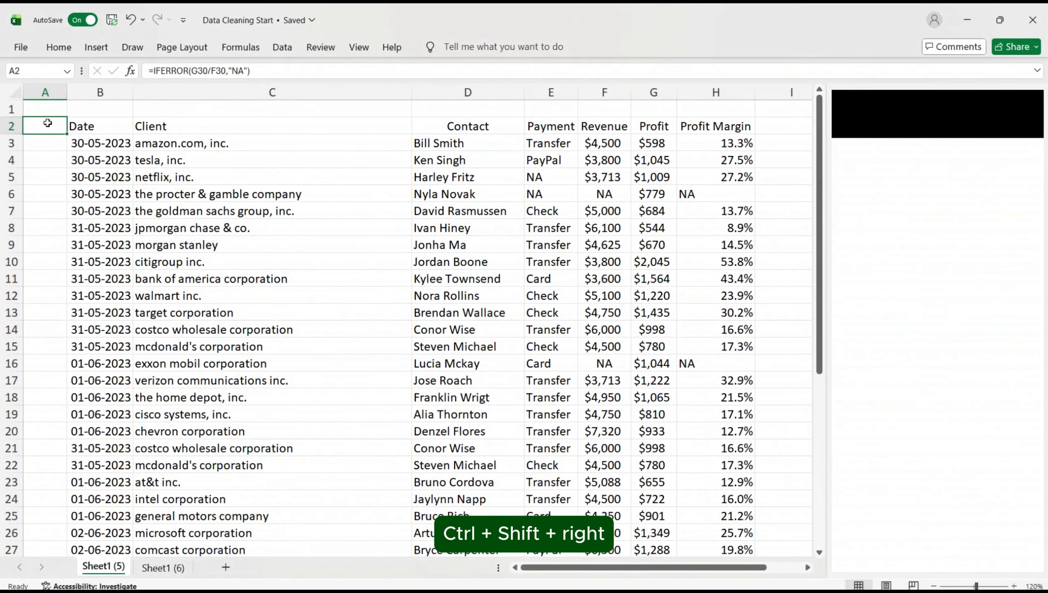
click(54, 124)
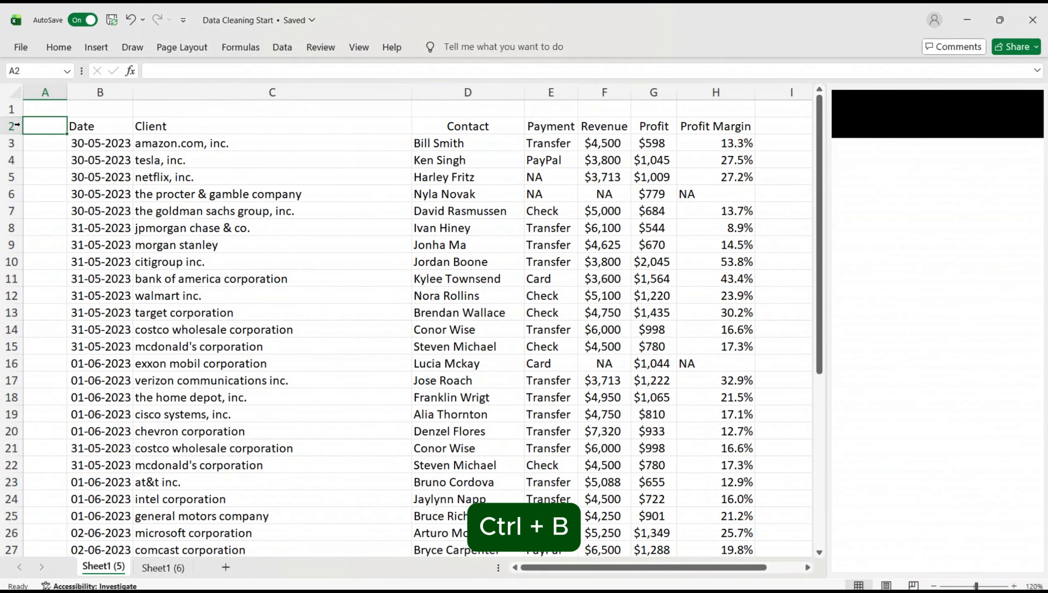
click(12, 126)
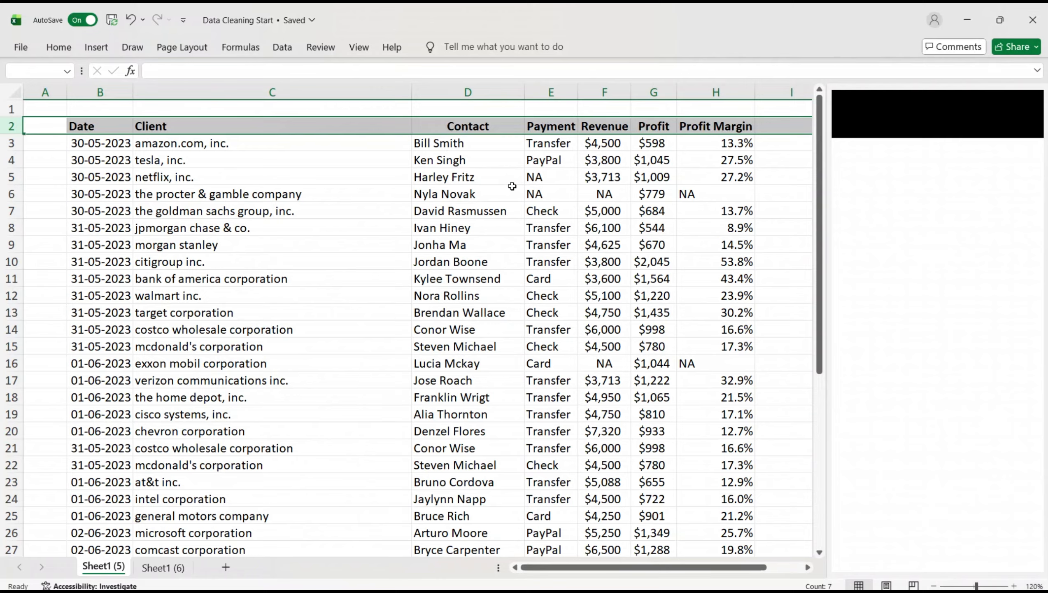
click(58, 47)
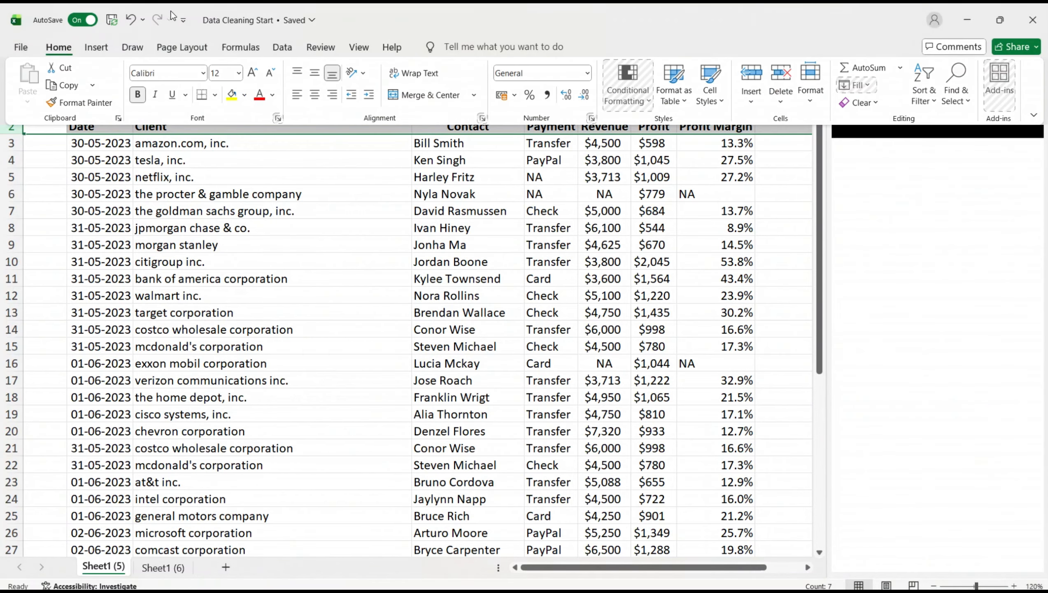
click(244, 95)
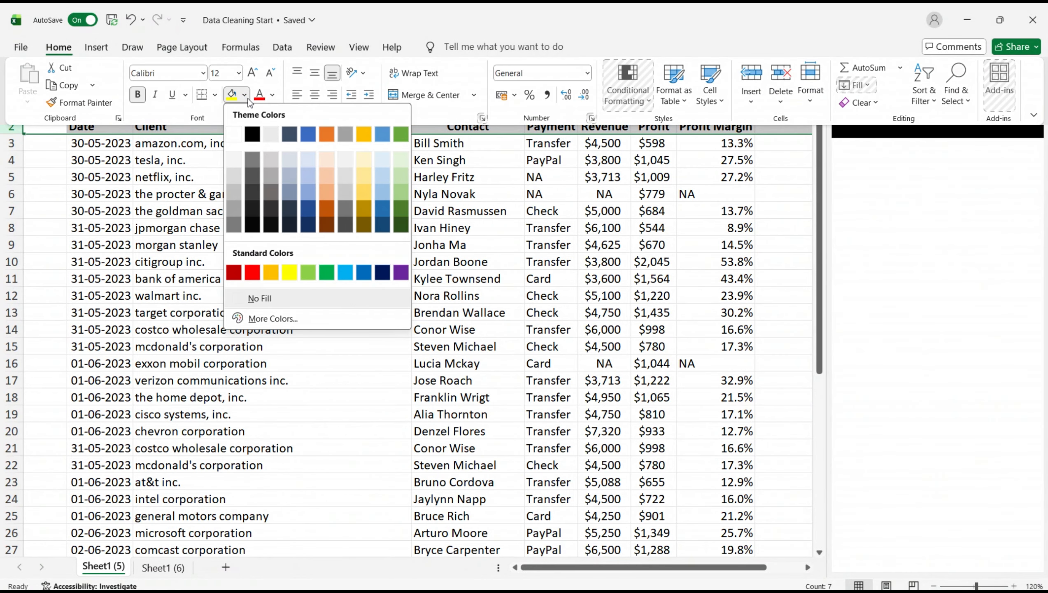
click(370, 277)
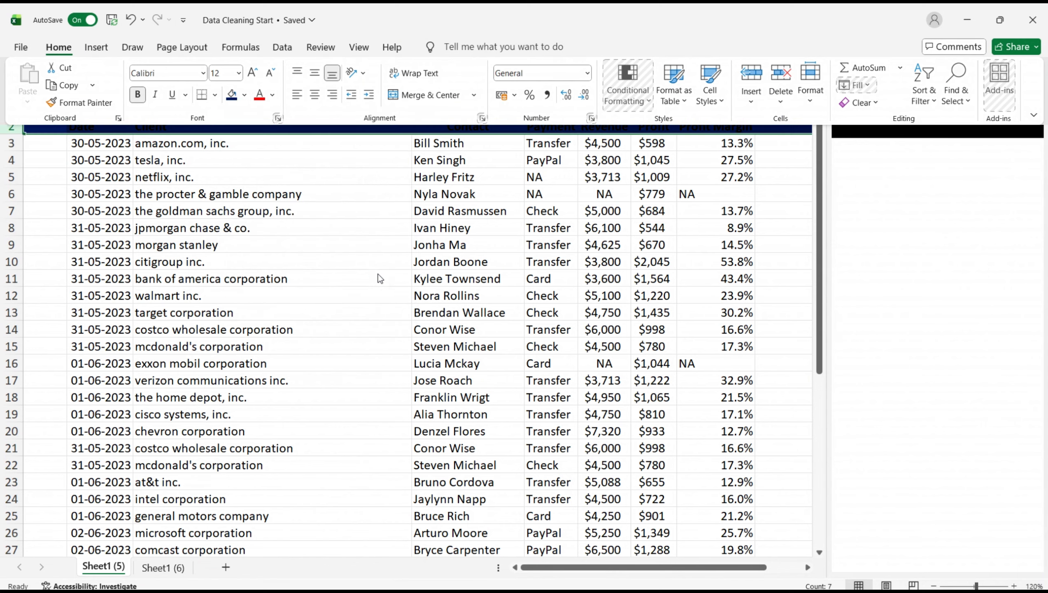
Step: Set the font colour of header row 2 to white
click(271, 96)
click(270, 151)
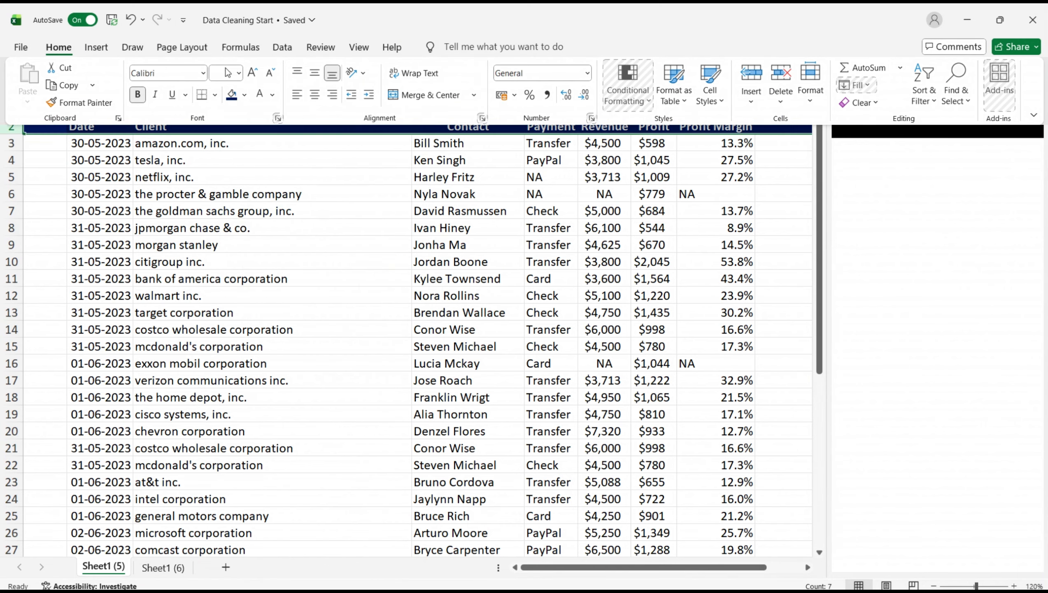
click(272, 95)
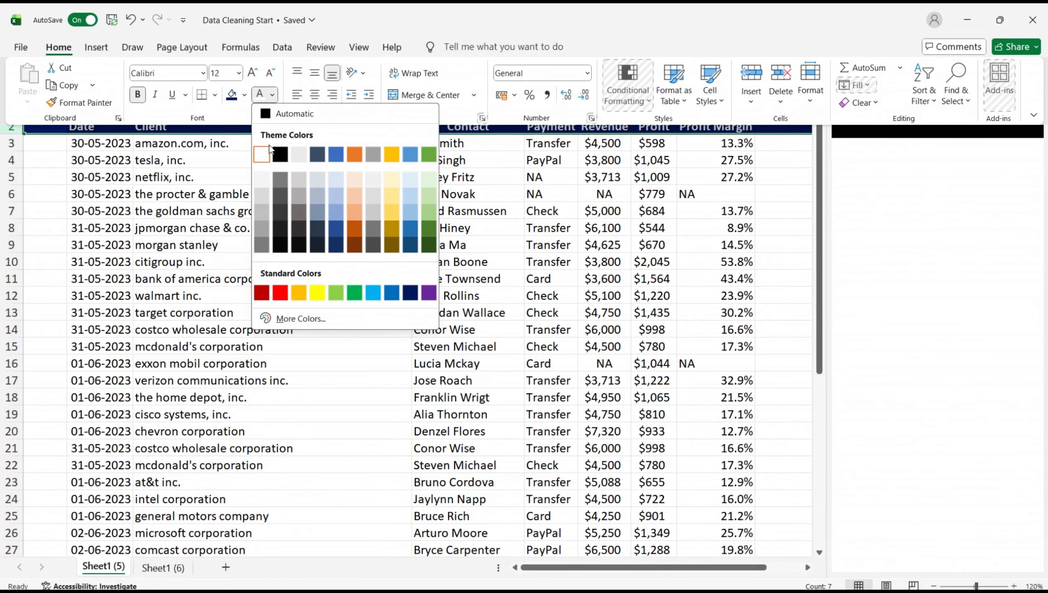
click(267, 152)
double_click(66, 48)
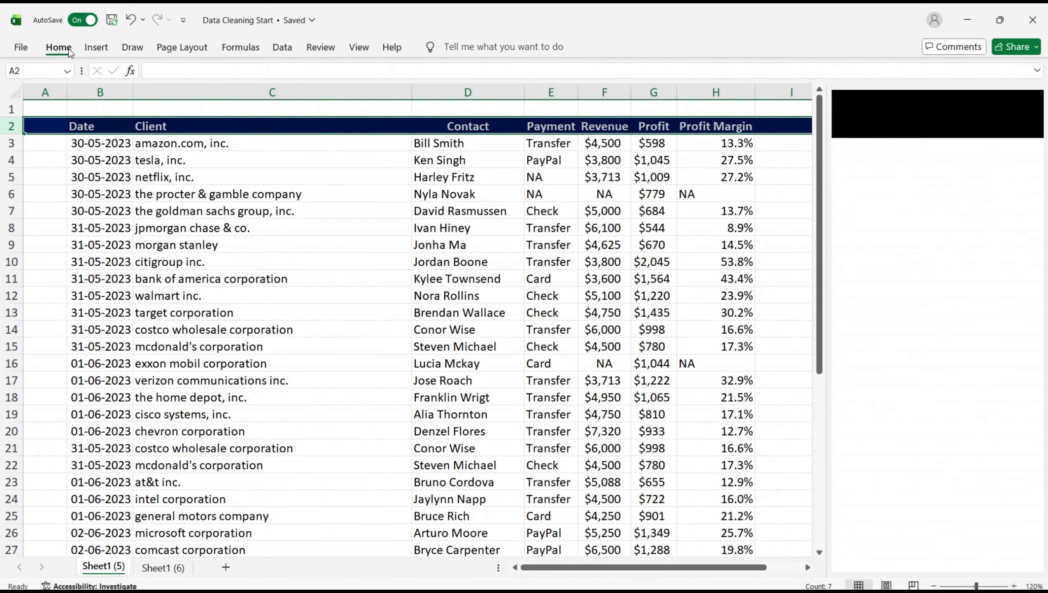
click(304, 141)
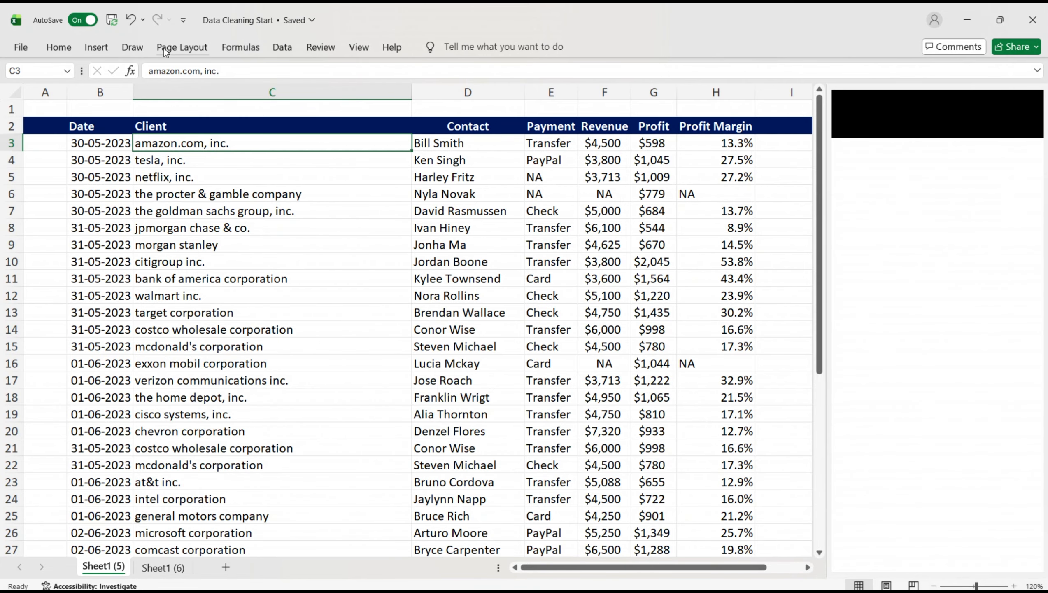
Step: Turn off the gridlines on the client data sheet
click(361, 46)
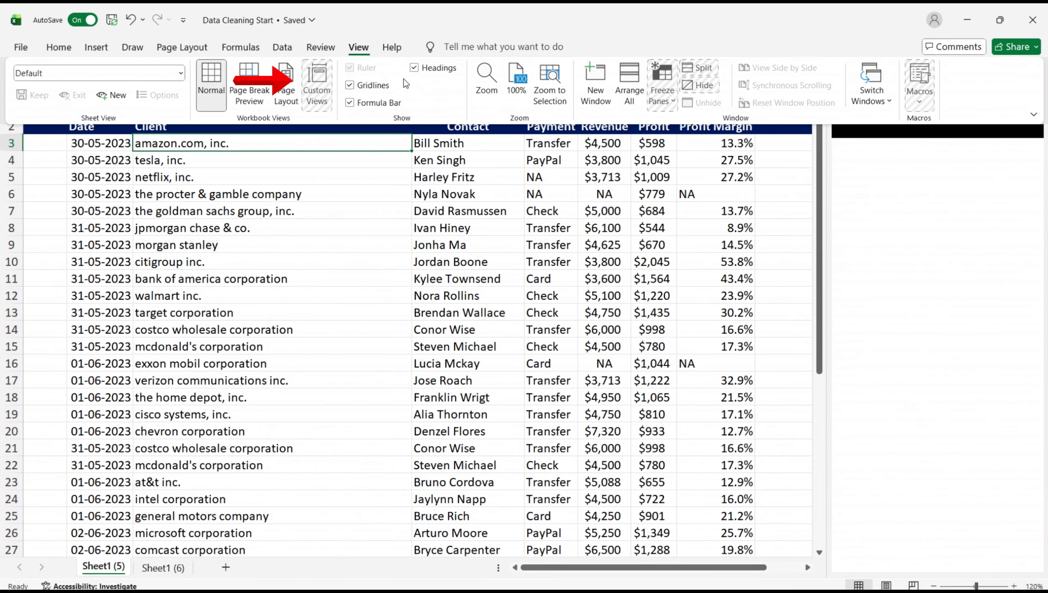
click(353, 85)
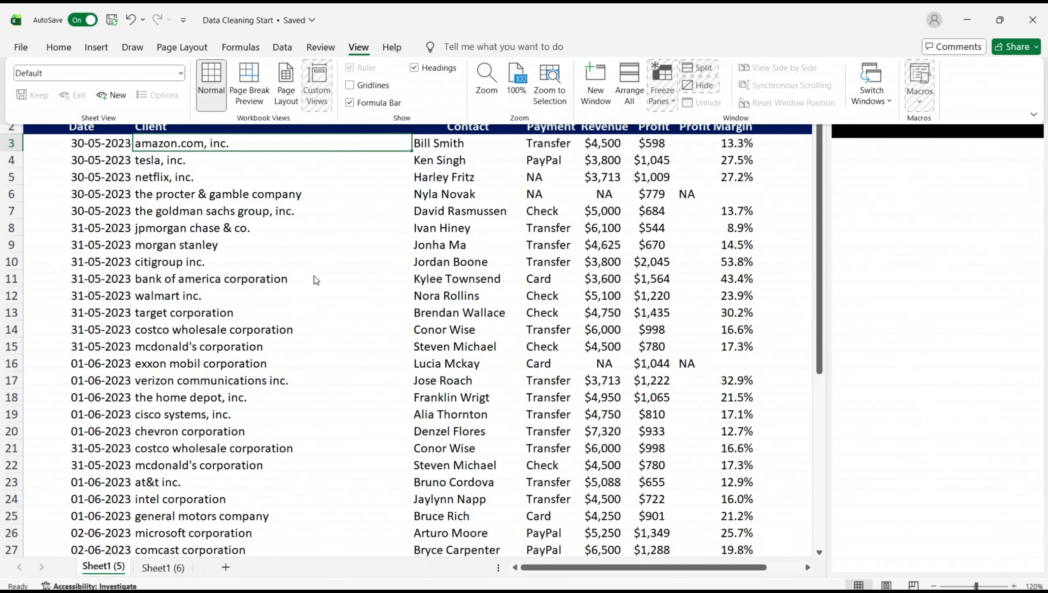
click(361, 51)
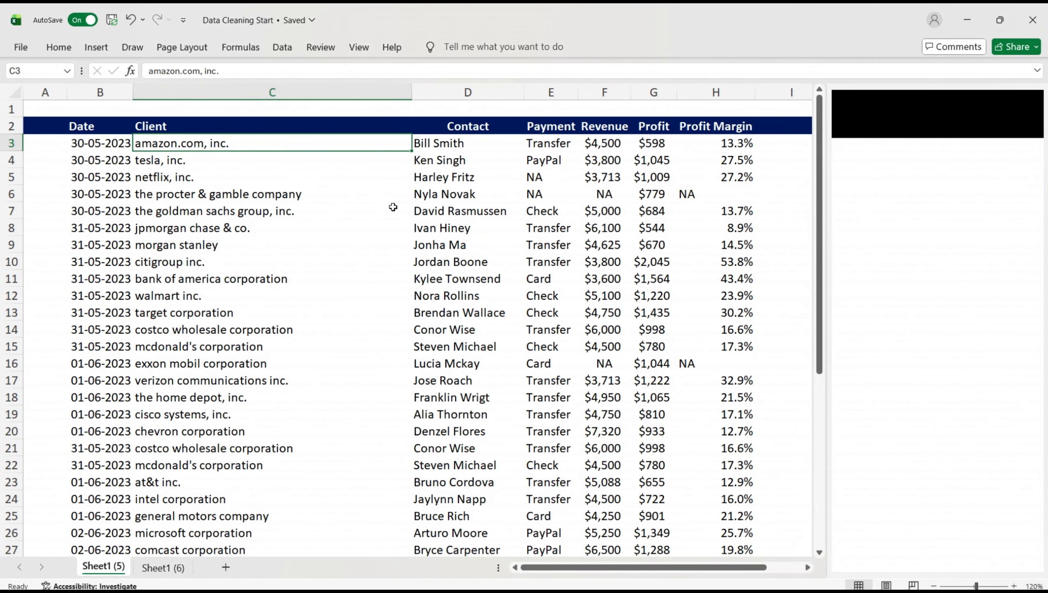
Step: Review the formatted client table from the header row down to row 33
scroll(282, 428, down, 2)
scroll(294, 411, down, 2)
scroll(294, 410, up, 1)
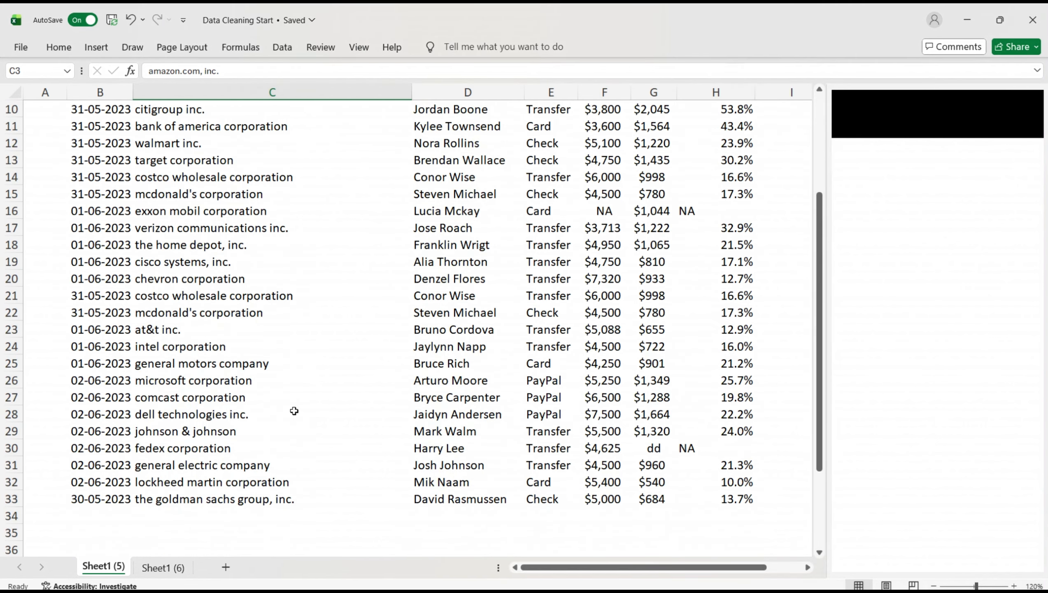
scroll(294, 410, up, 3)
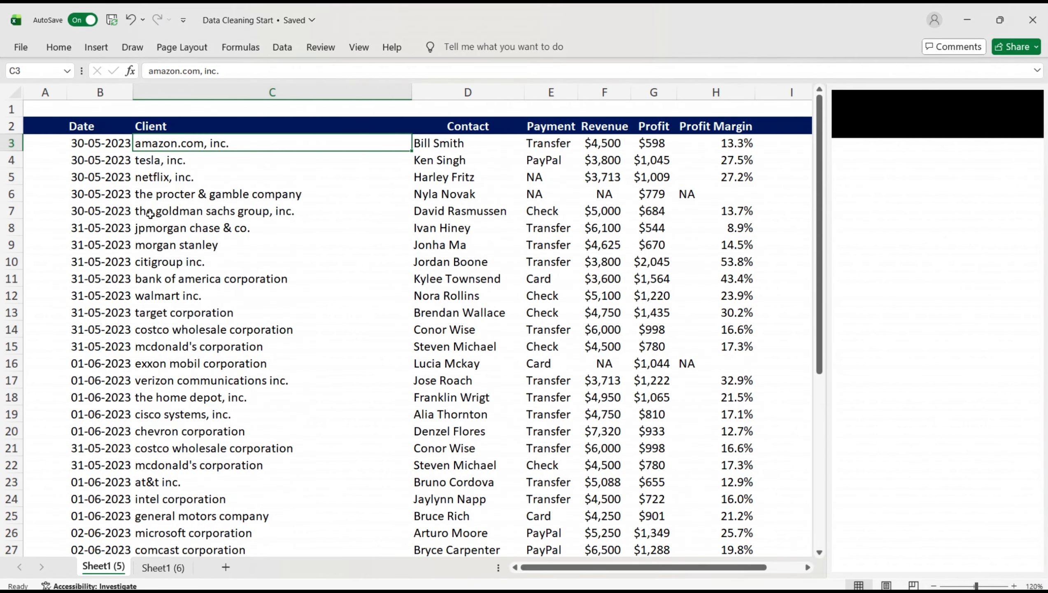
scroll(329, 390, down, 2)
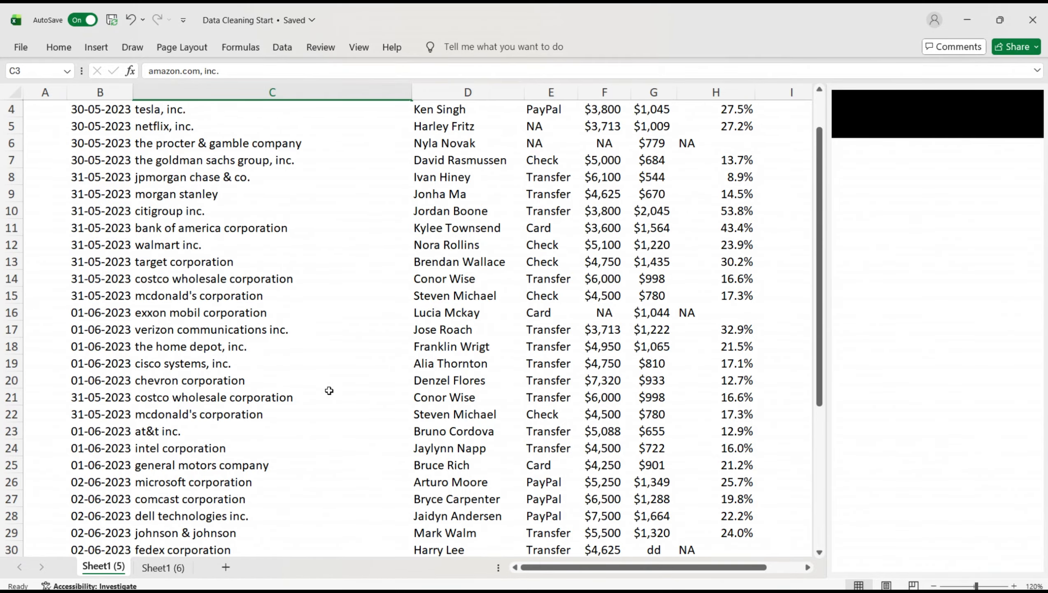
scroll(329, 390, down, 1)
scroll(329, 390, up, 3)
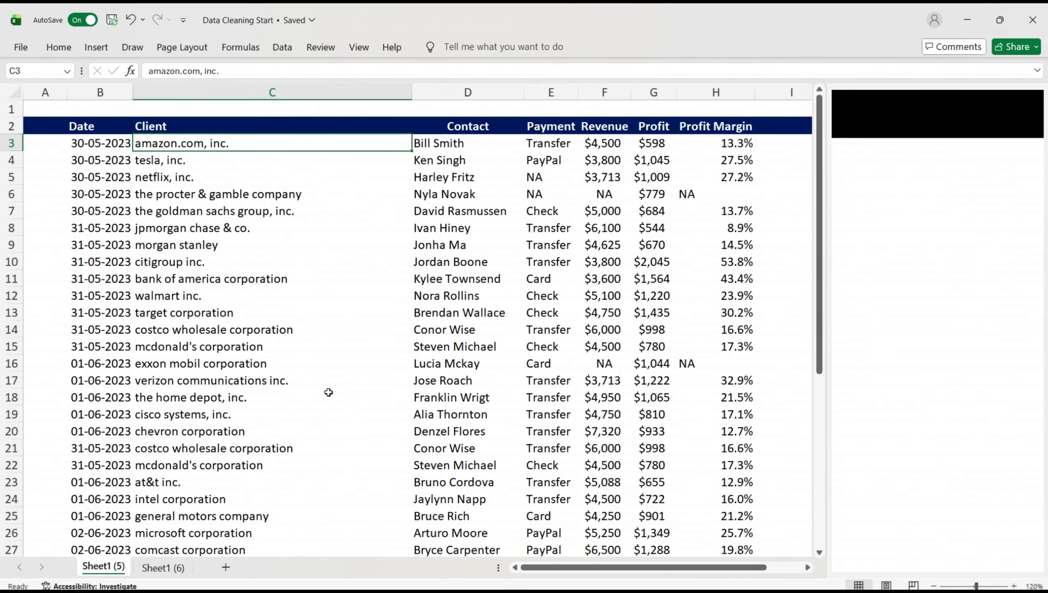